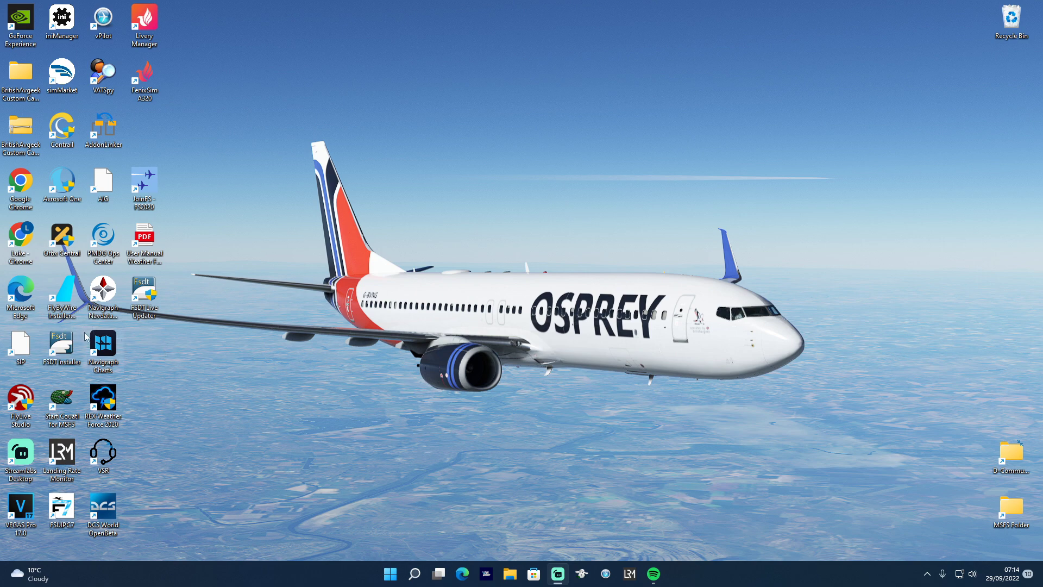
Step: Launch the FlyByWire Installer, restart it to apply its downloaded update, and dismiss the changelog
drag(80, 324, 41, 267)
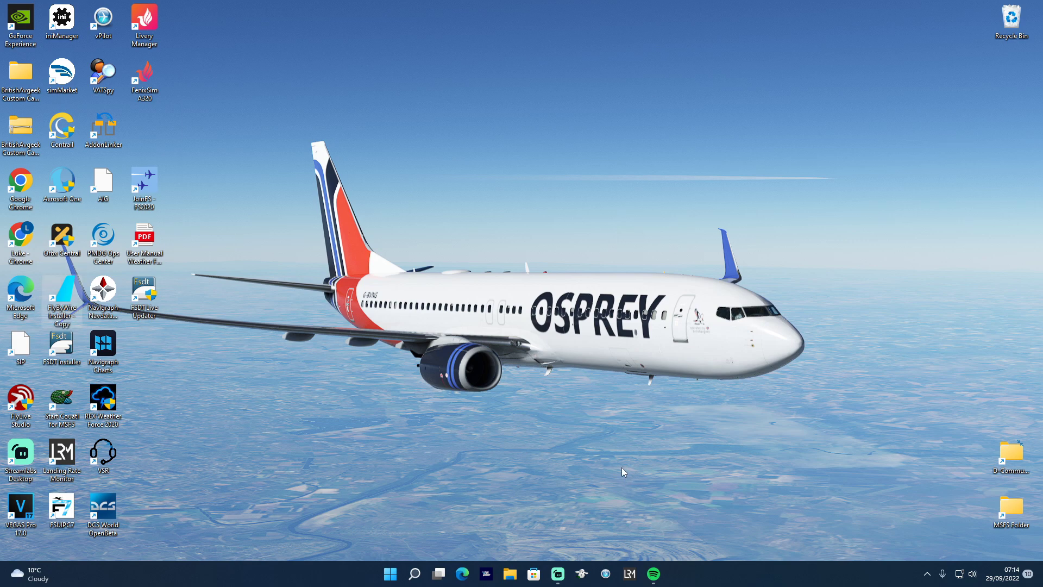
key(Return)
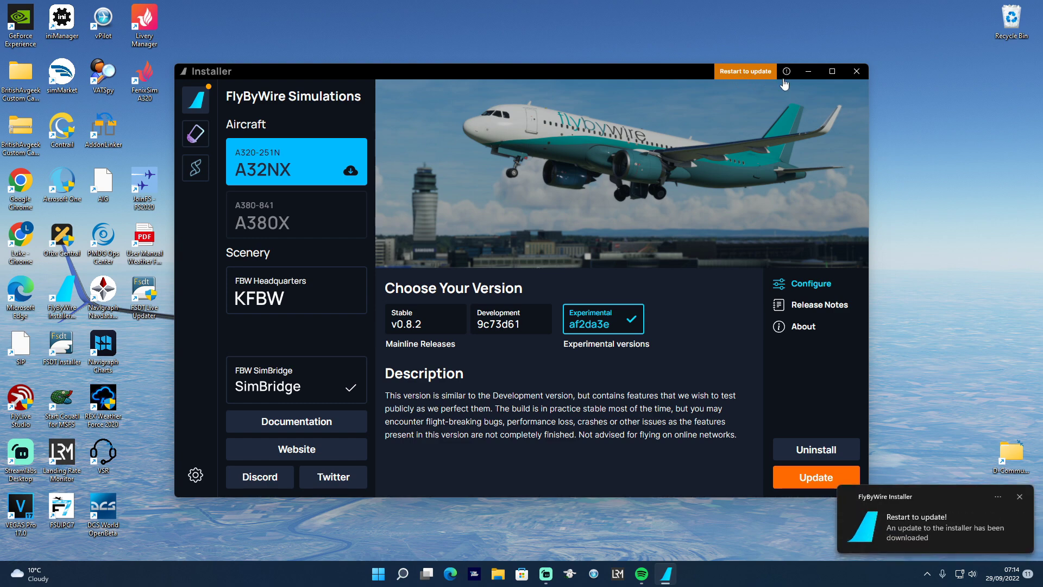
click(857, 75)
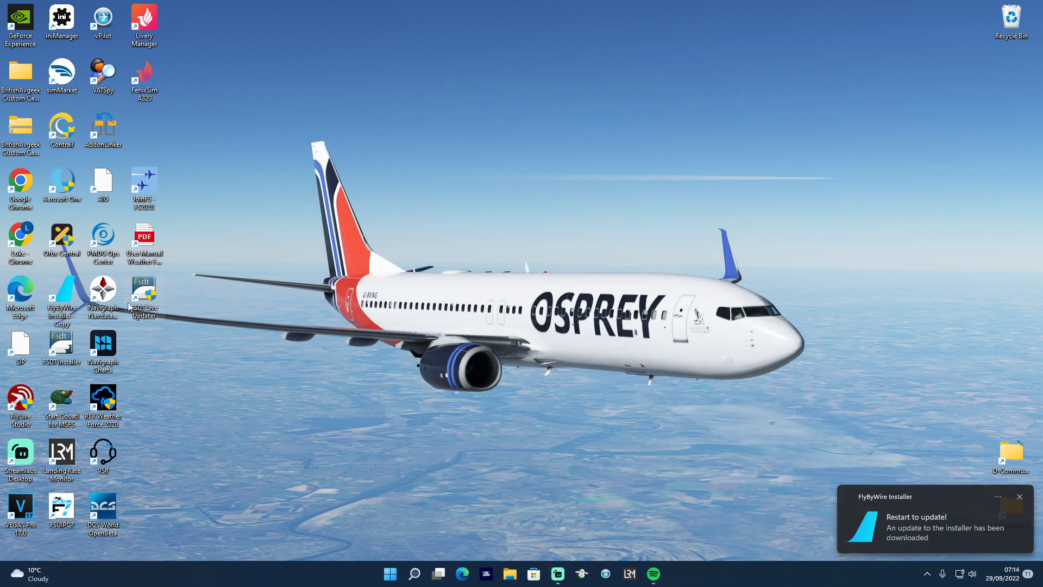
double_click(66, 314)
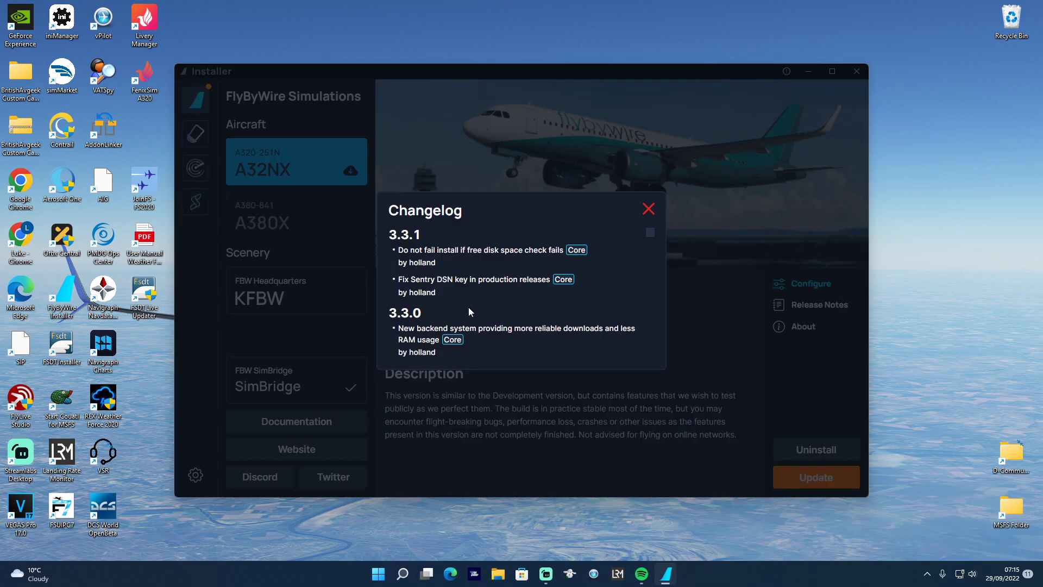
click(648, 209)
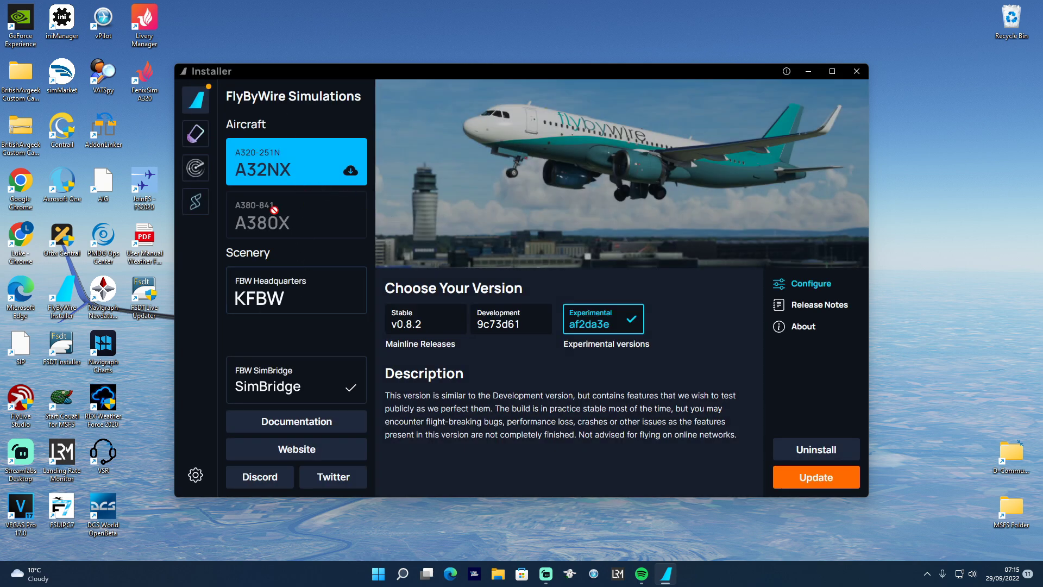
Step: Install release v1.0.0 of the FSLTL Traffic Base Models from the installer's FSLTL section
click(197, 168)
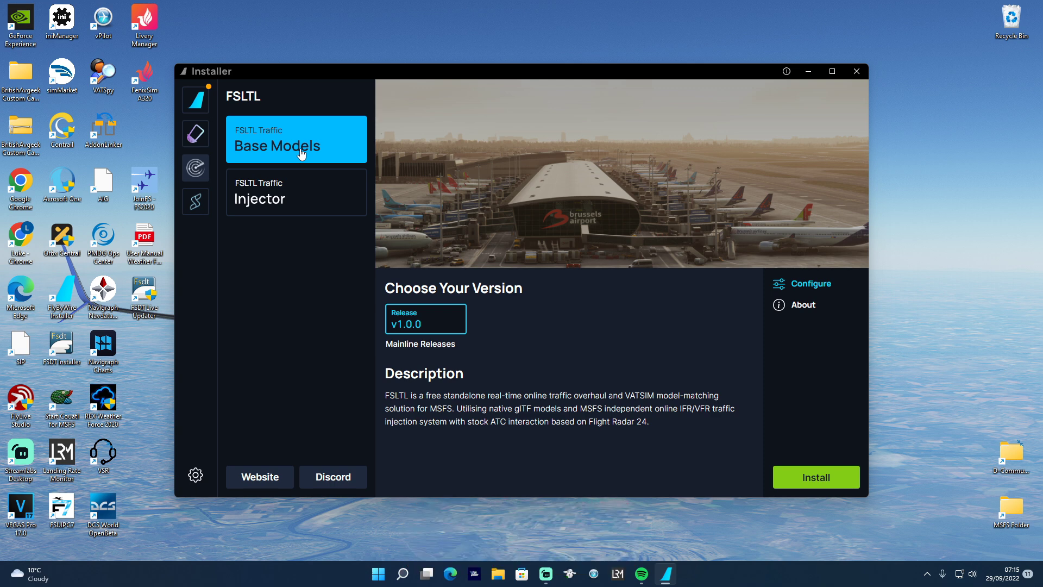
click(303, 187)
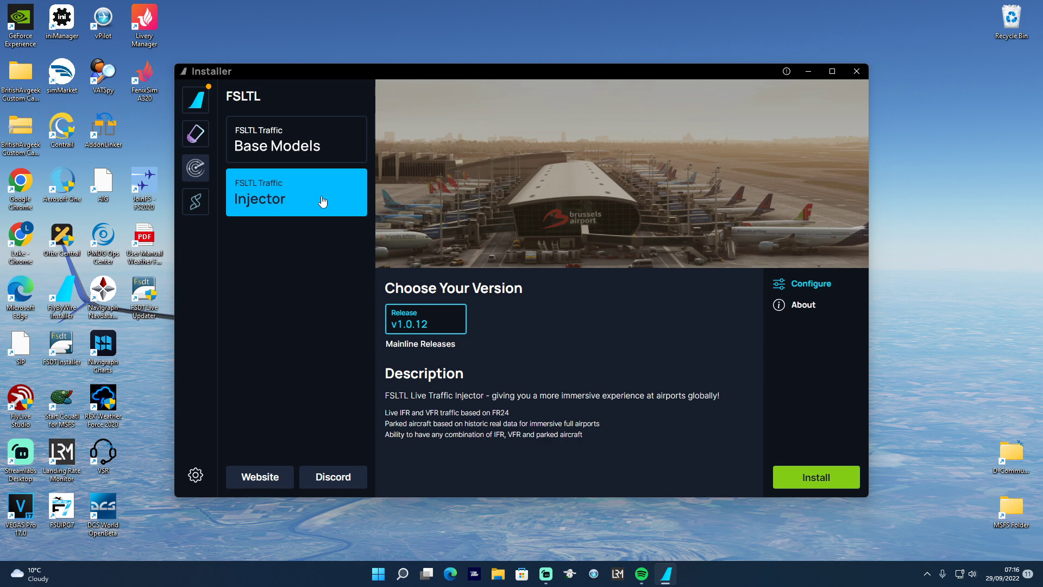
click(332, 143)
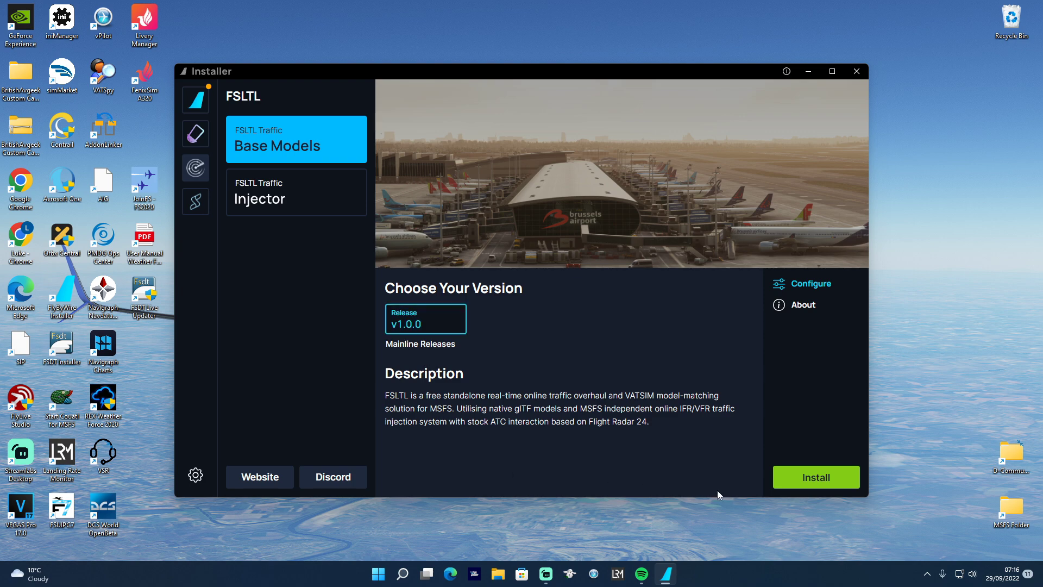
click(807, 480)
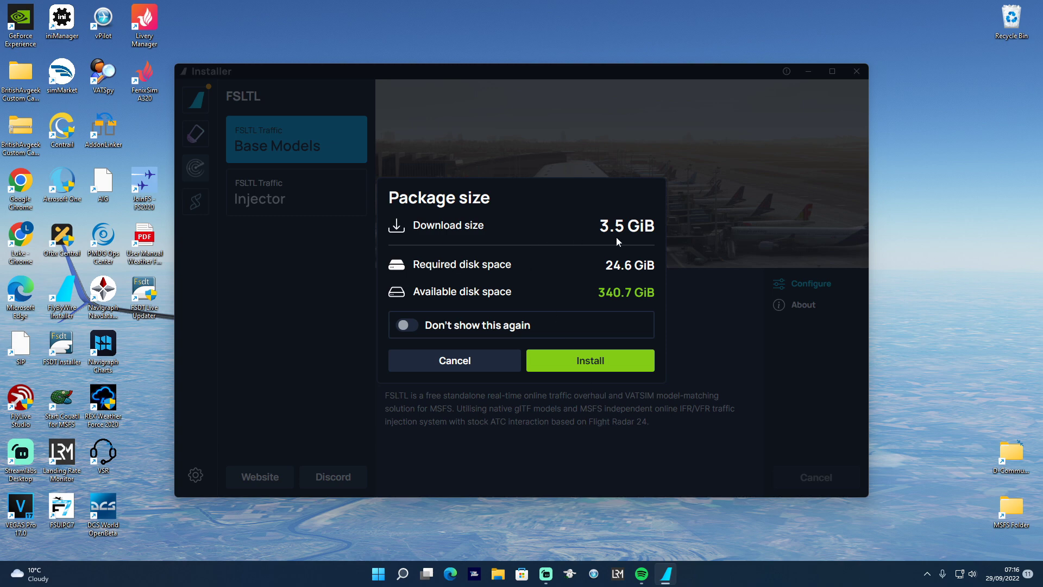
click(605, 363)
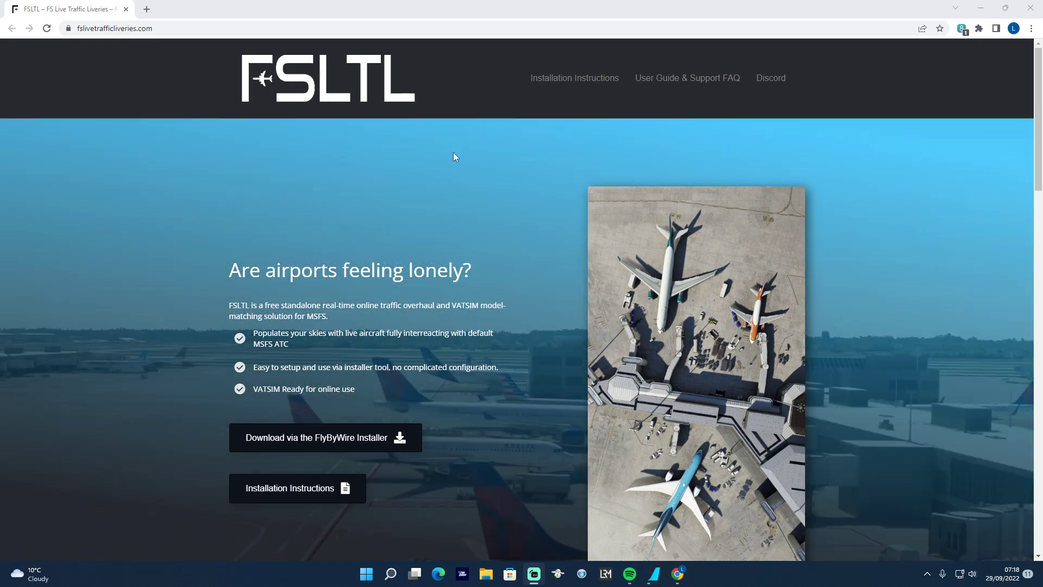
Step: Review the FSLTL website's features and FAQ sections, including the liveries FAQ
scroll(564, 226, down, 5)
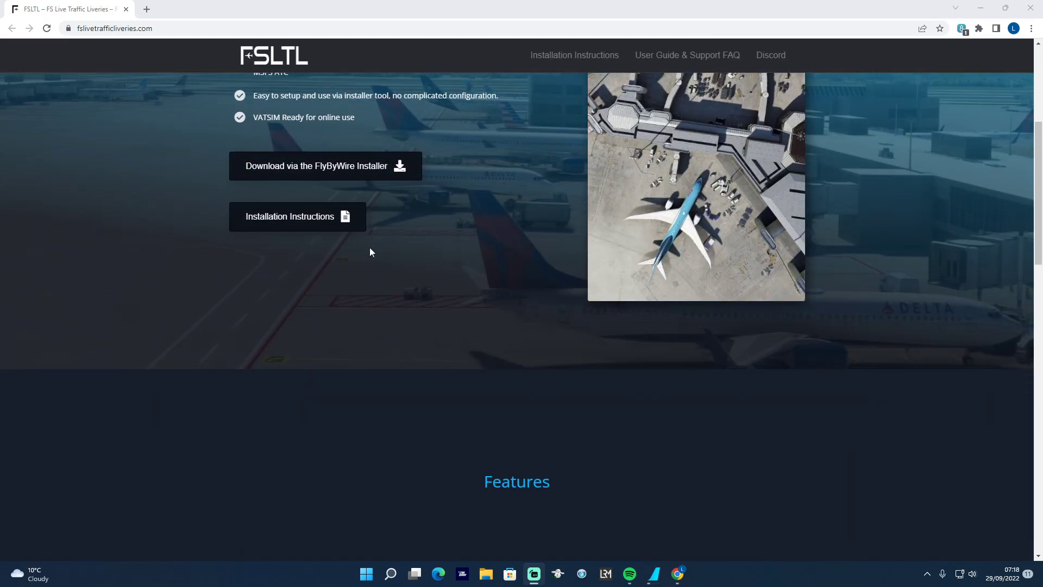
scroll(555, 326, down, 7)
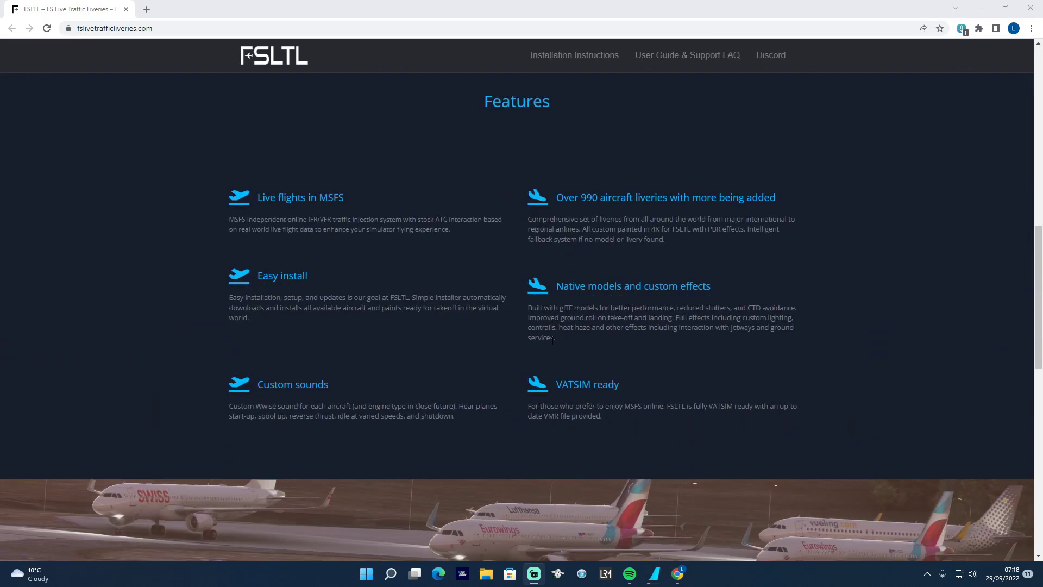
scroll(762, 412, down, 9)
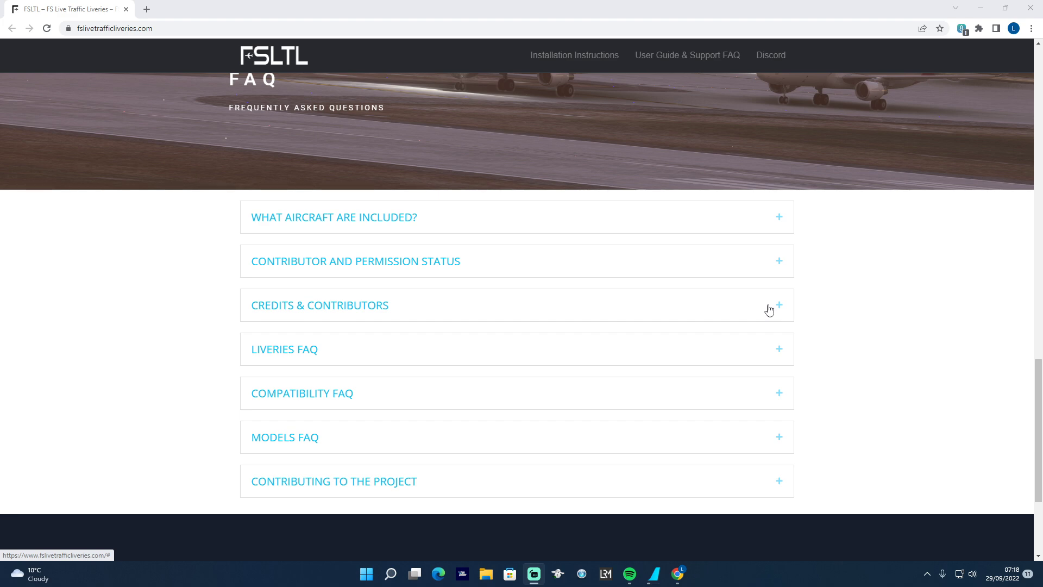
click(782, 351)
scroll(810, 365, down, 2)
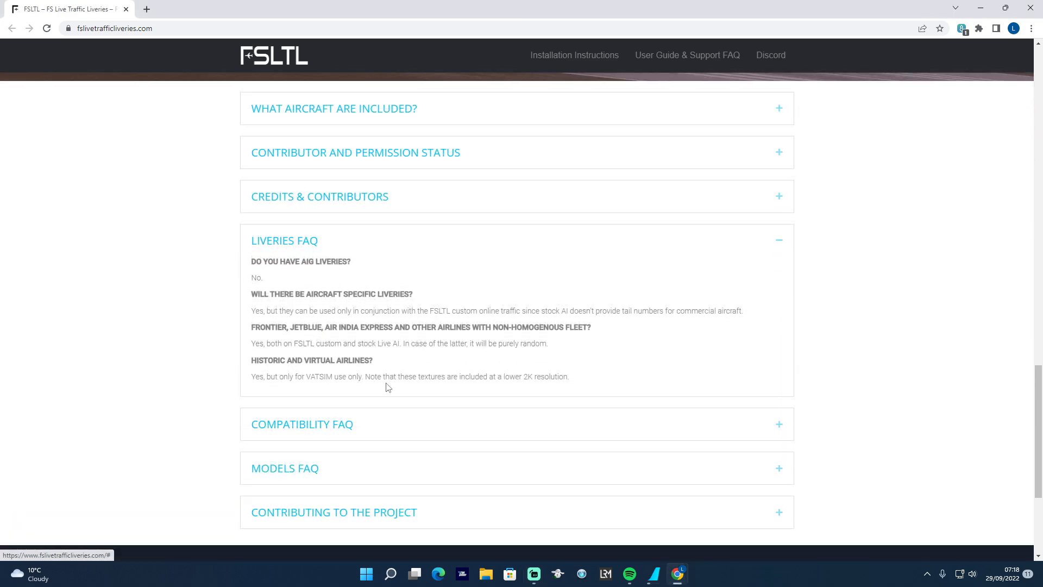
click(787, 249)
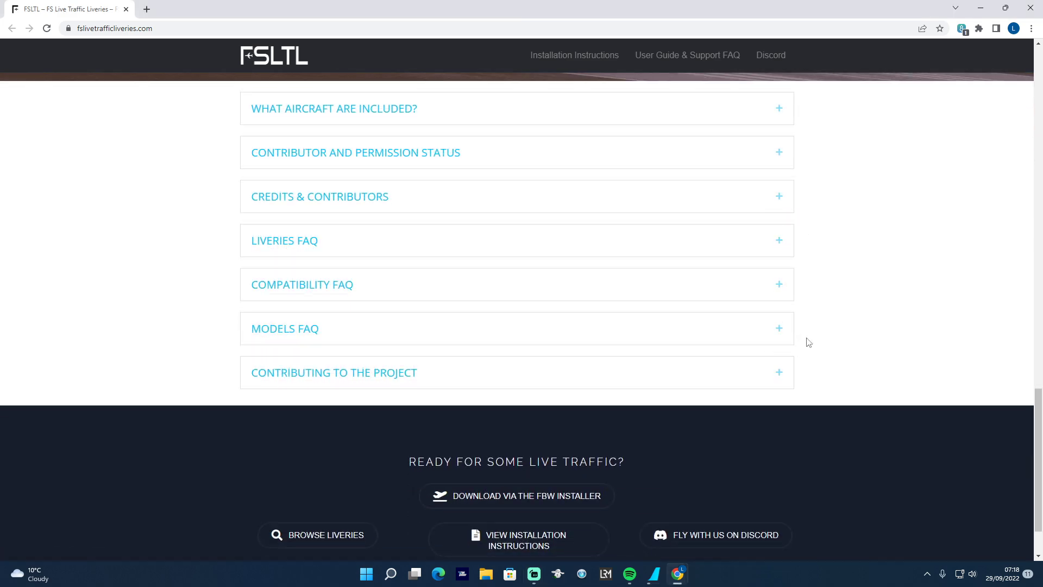
scroll(808, 342, up, 1)
scroll(809, 342, up, 15)
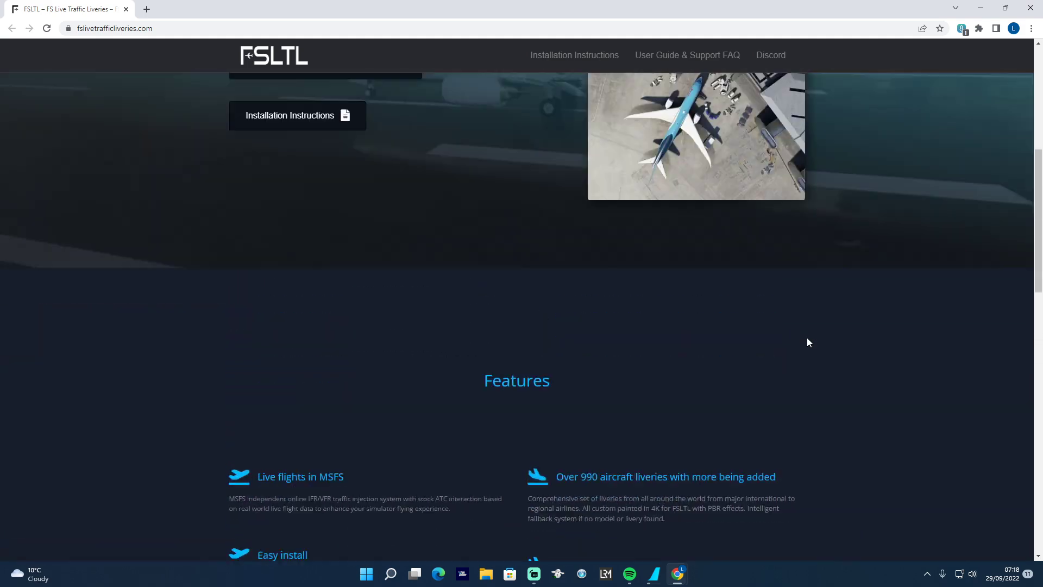
scroll(808, 339, up, 5)
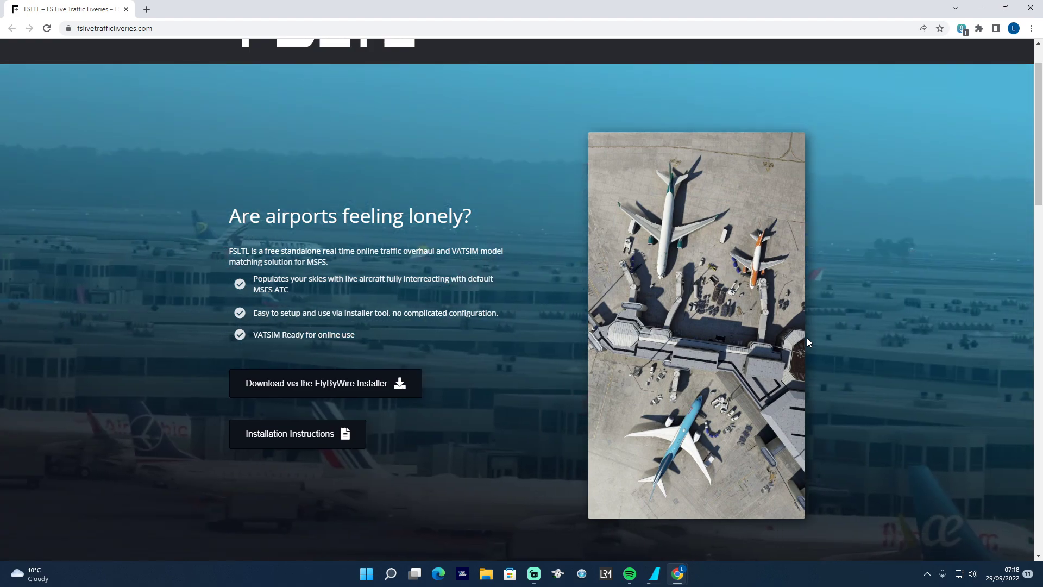
scroll(807, 338, up, 1)
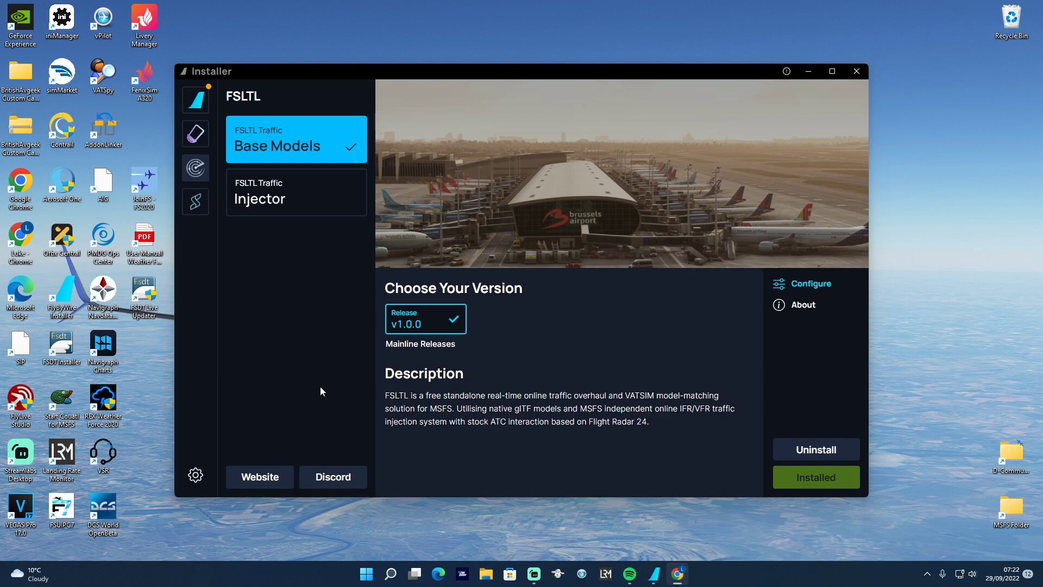
Step: Launch vPilot and run its scan of the installed aircraft models
click(322, 380)
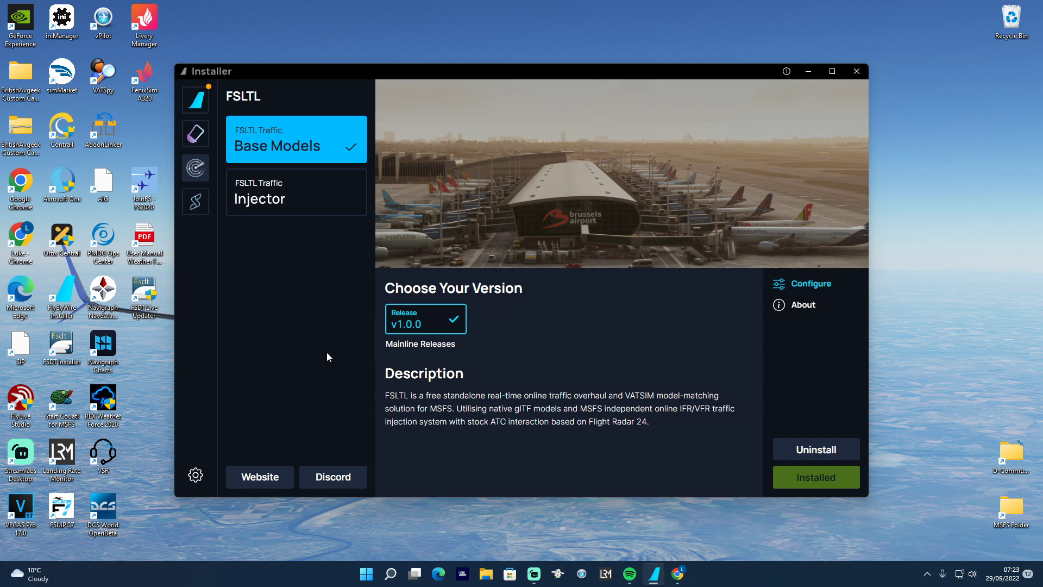
click(583, 573)
click(274, 474)
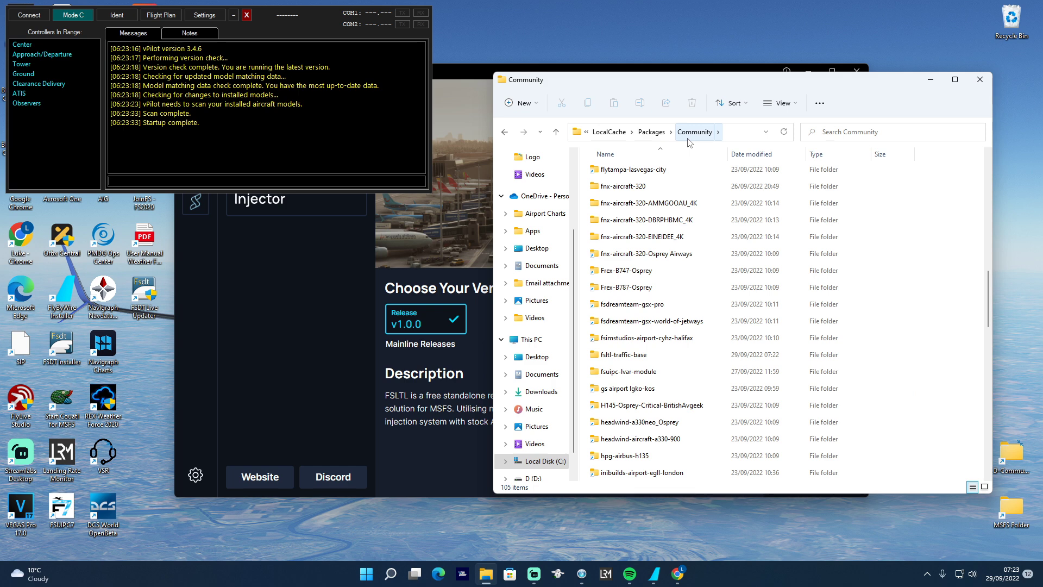
Step: Open the fsltl-traffic-base folder inside Community and locate the FSLTL_Rules.vmr file
click(644, 360)
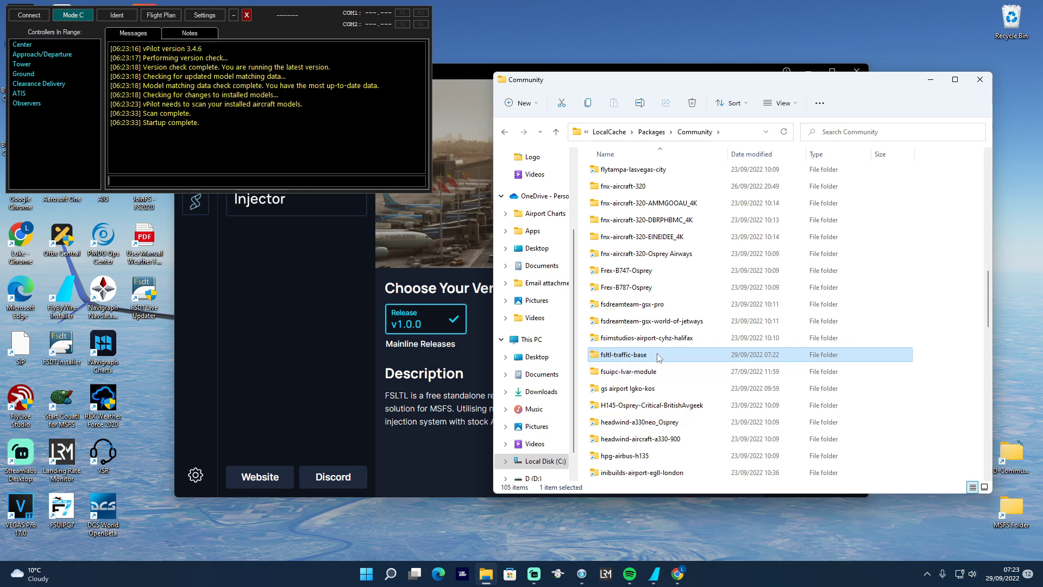
mouse_move(659, 357)
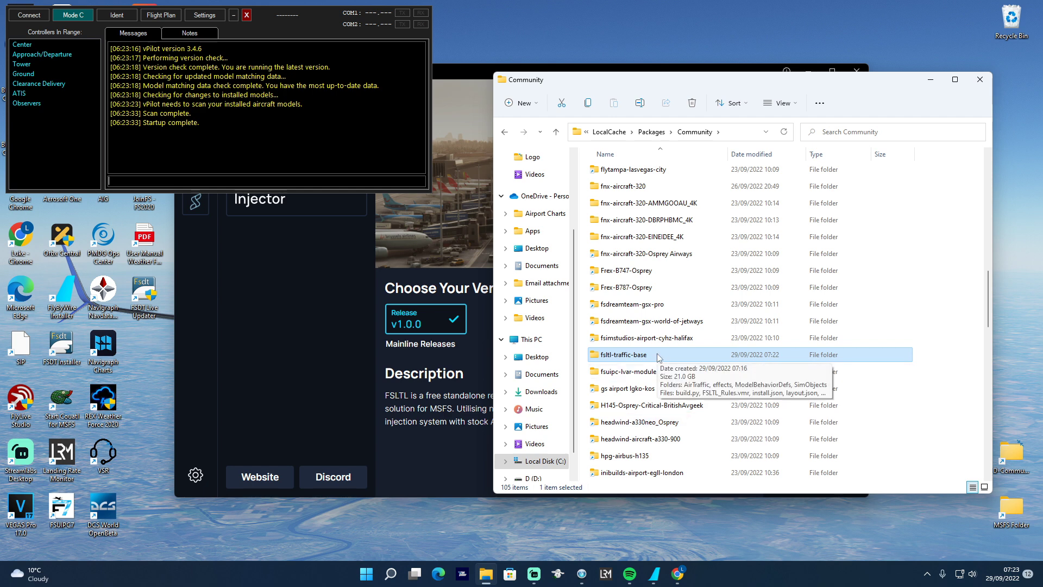
double_click(659, 356)
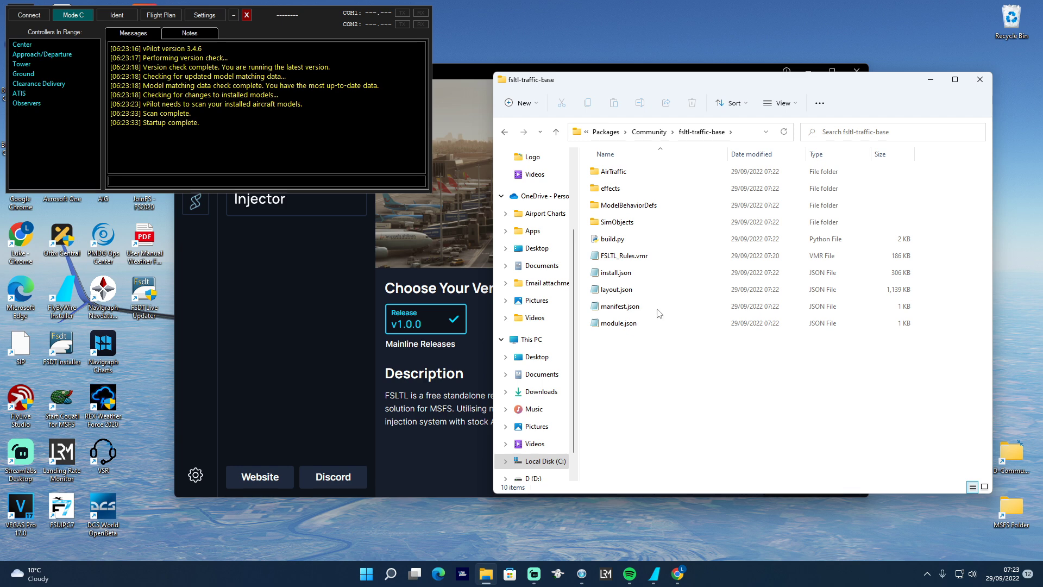
click(629, 261)
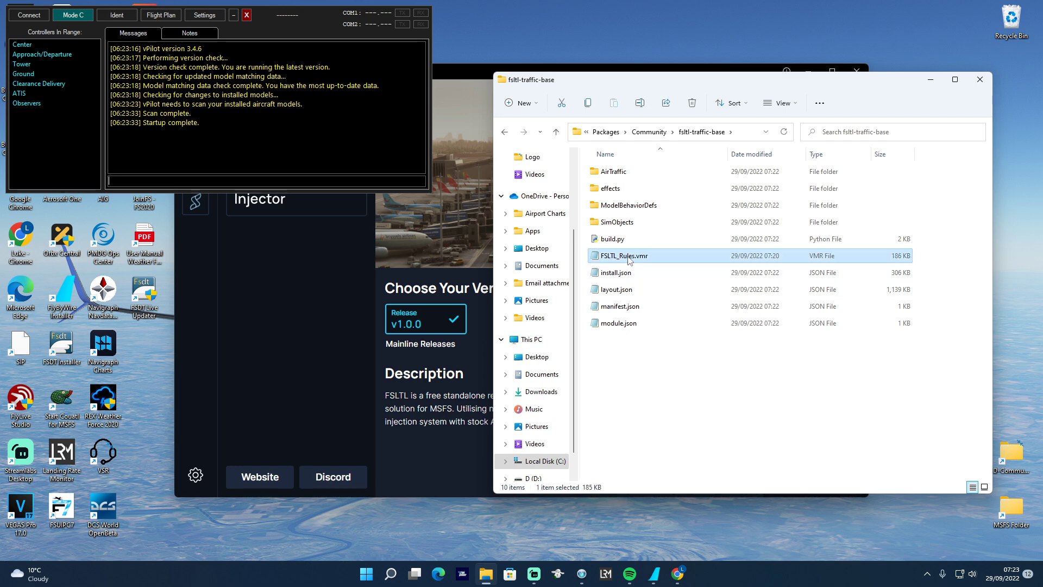
Step: Open the custom rules for MSFS model matching in the vPilot settings
drag(258, 21, 274, 62)
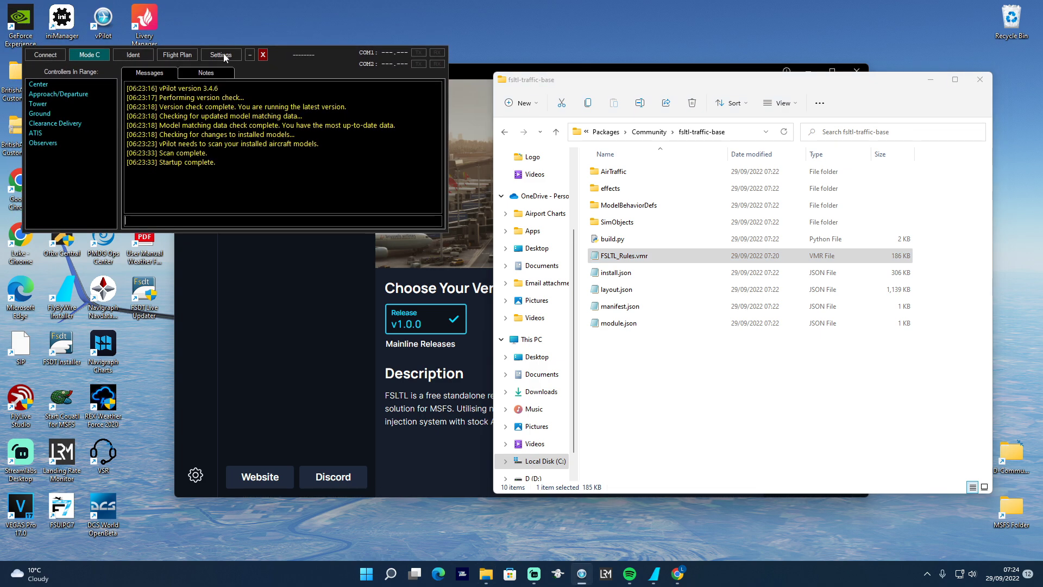
click(223, 55)
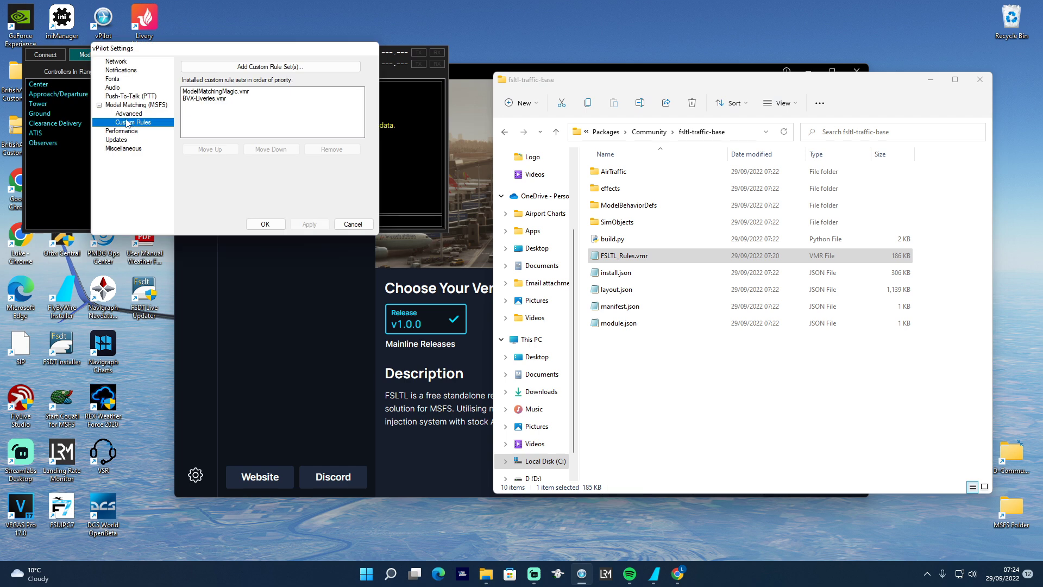
click(108, 104)
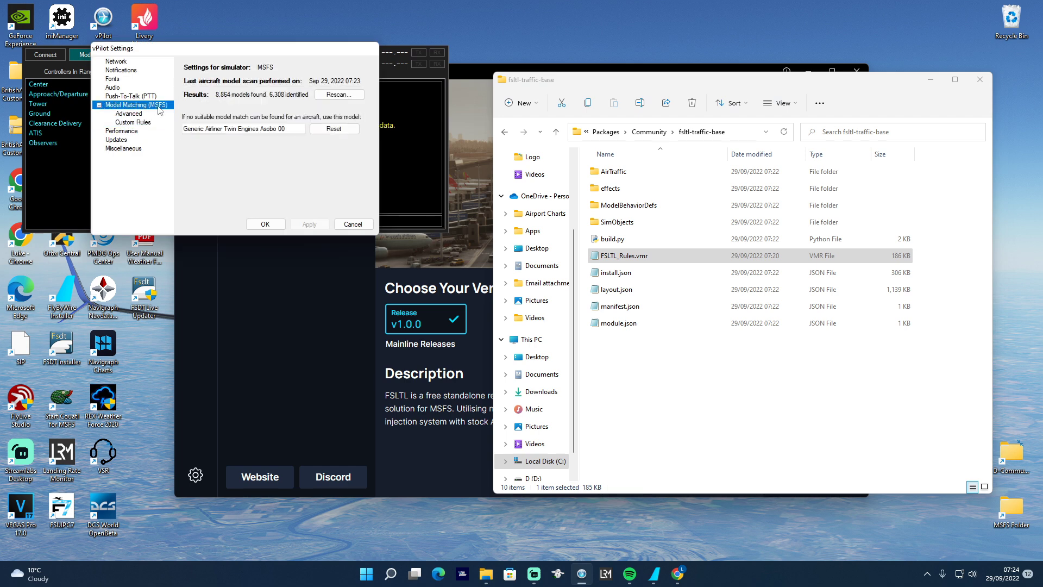
click(132, 122)
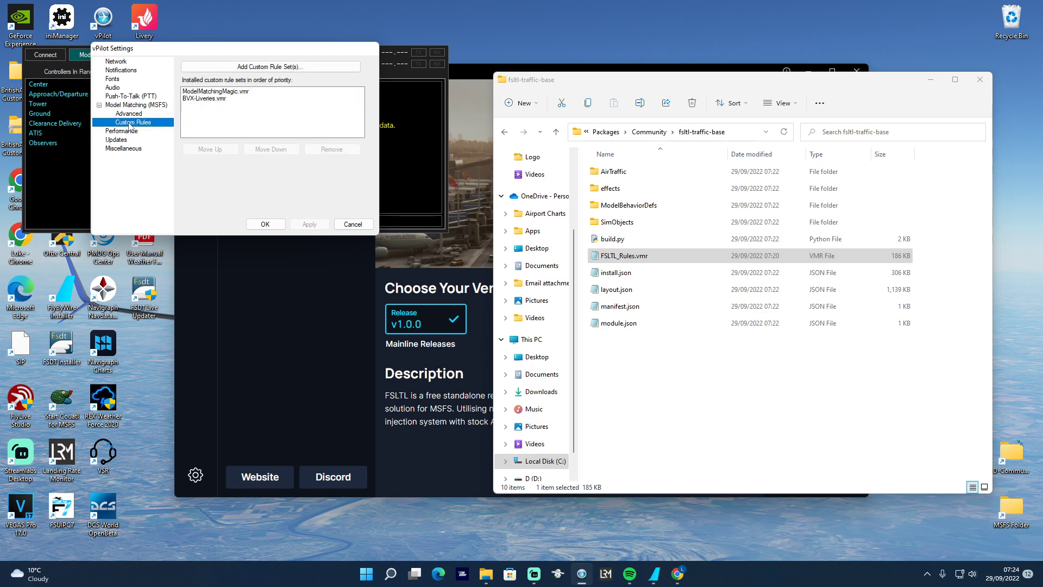
Step: Add FSLTL_Rules.vmr from the fsltl-traffic-base folder inside Community as a custom model matching rule set
click(291, 68)
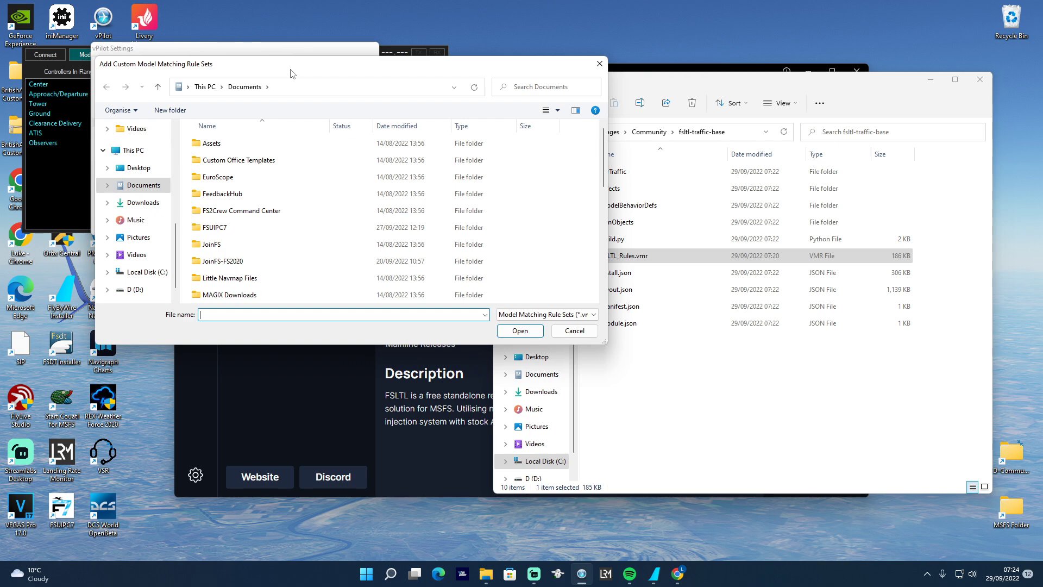
drag(291, 132, 246, 249)
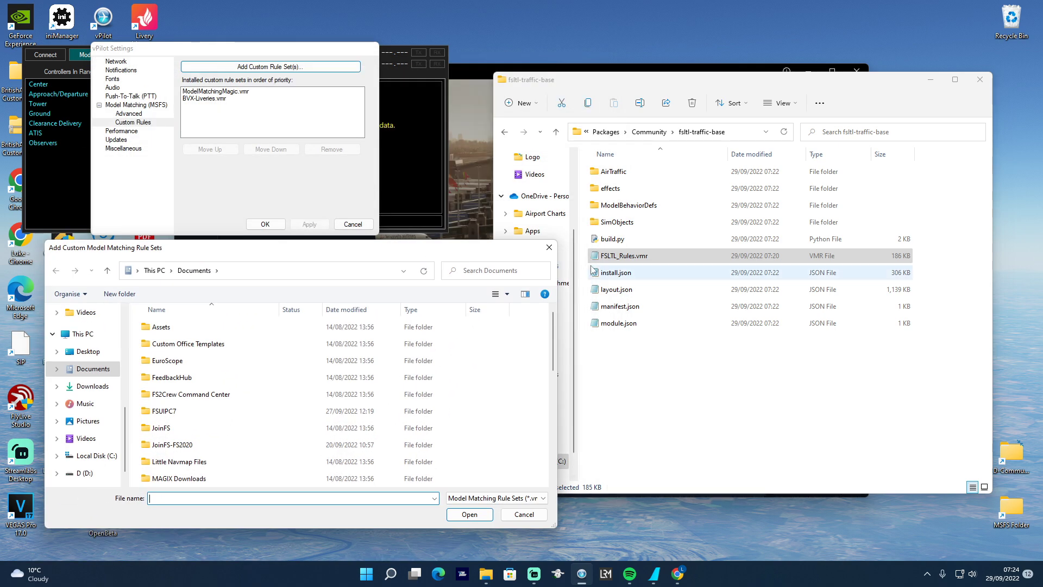
drag(638, 89, 670, 59)
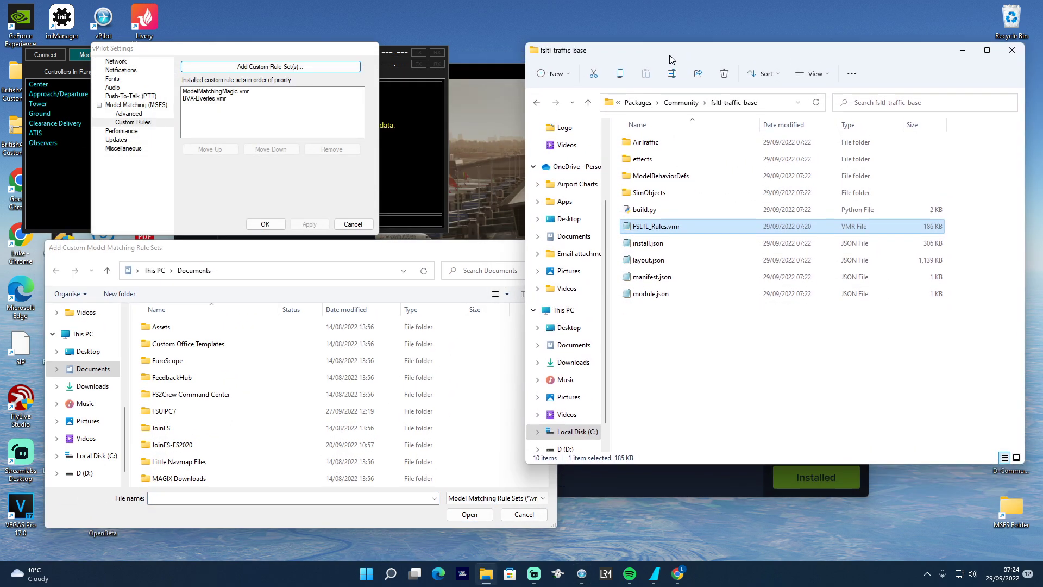
click(88, 351)
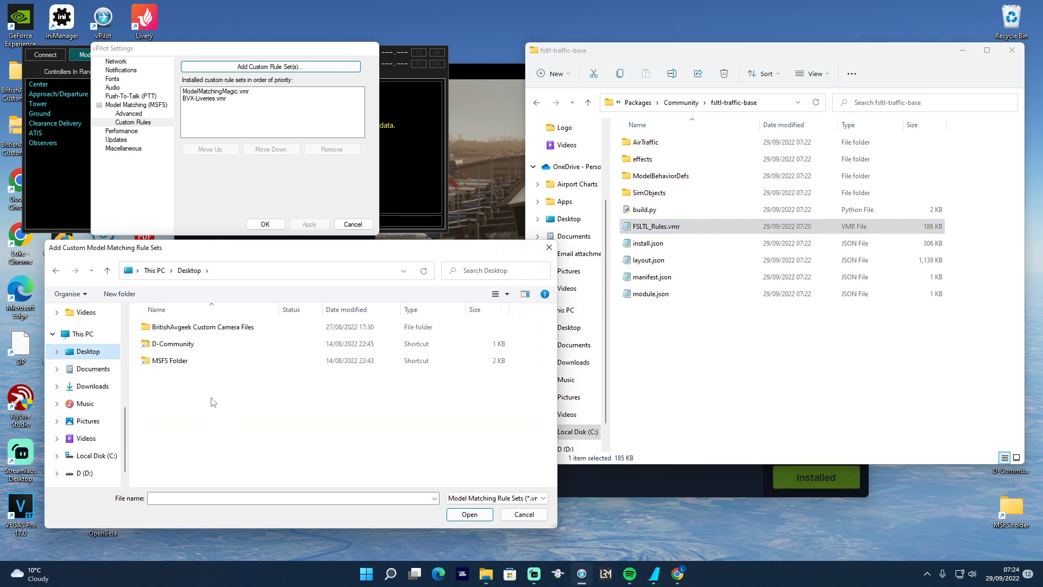
double_click(177, 365)
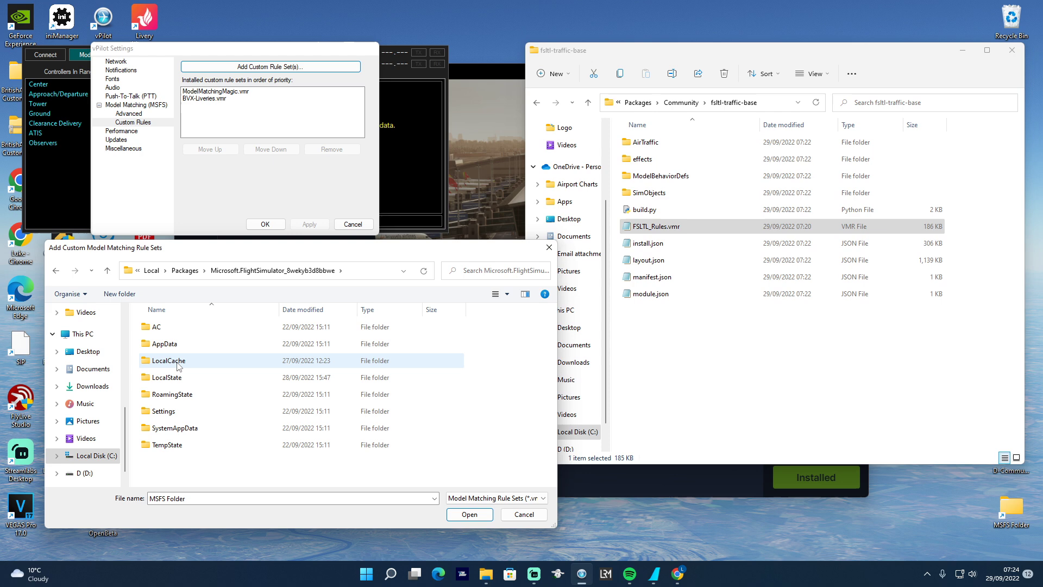
double_click(170, 344)
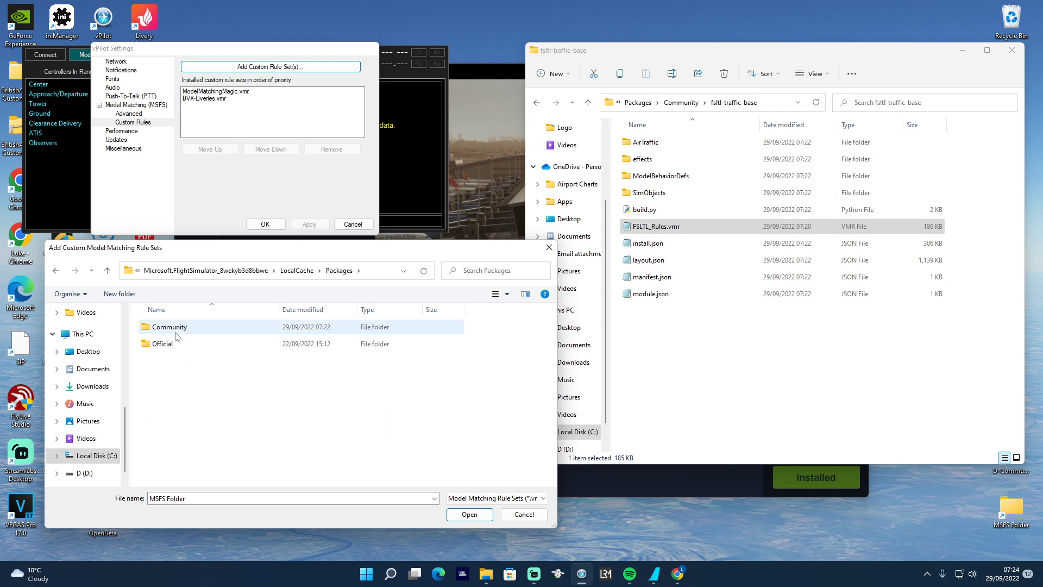
double_click(169, 327)
scroll(197, 404, down, 10)
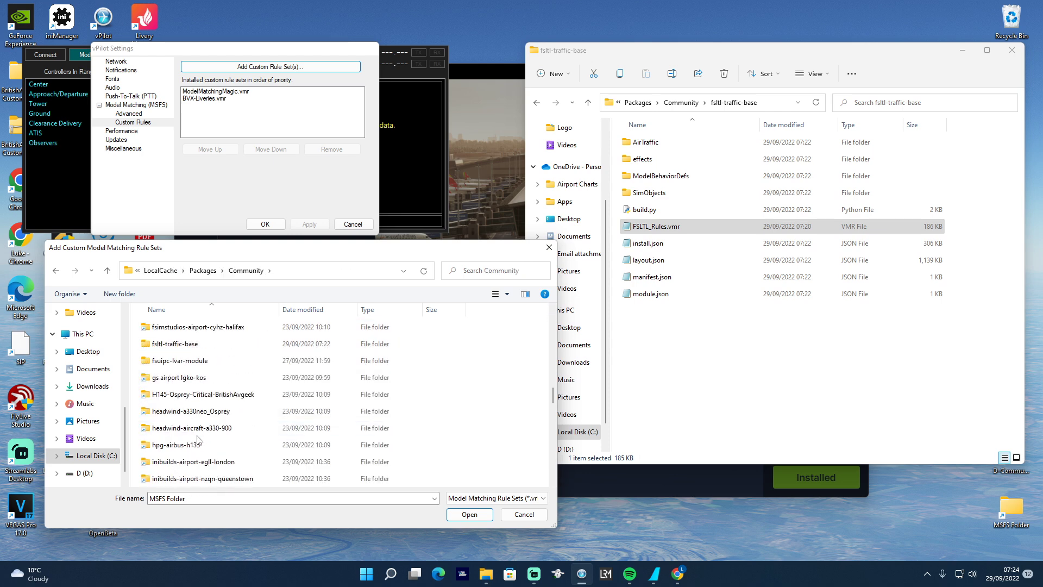
double_click(185, 393)
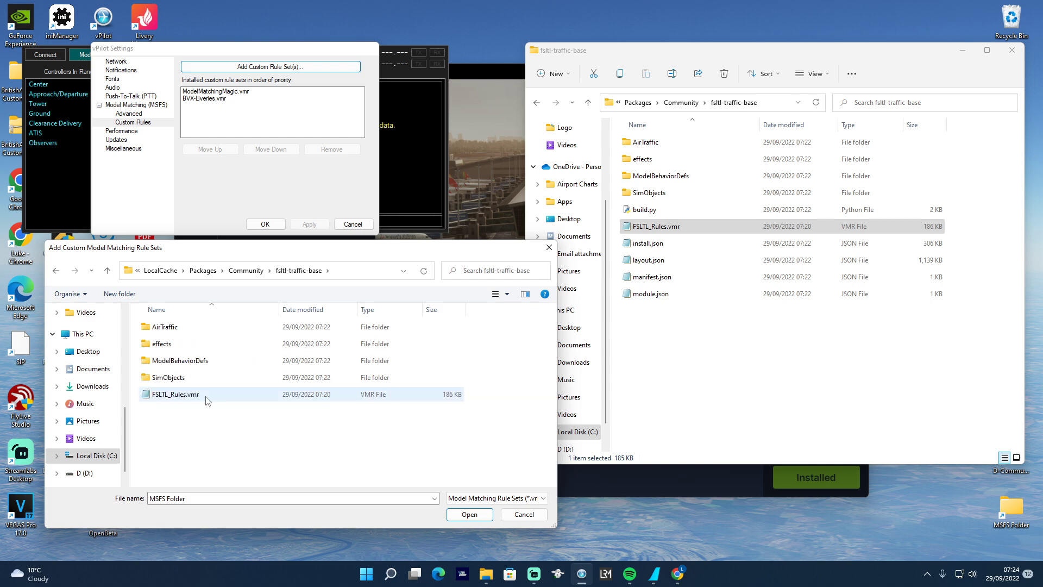
double_click(206, 396)
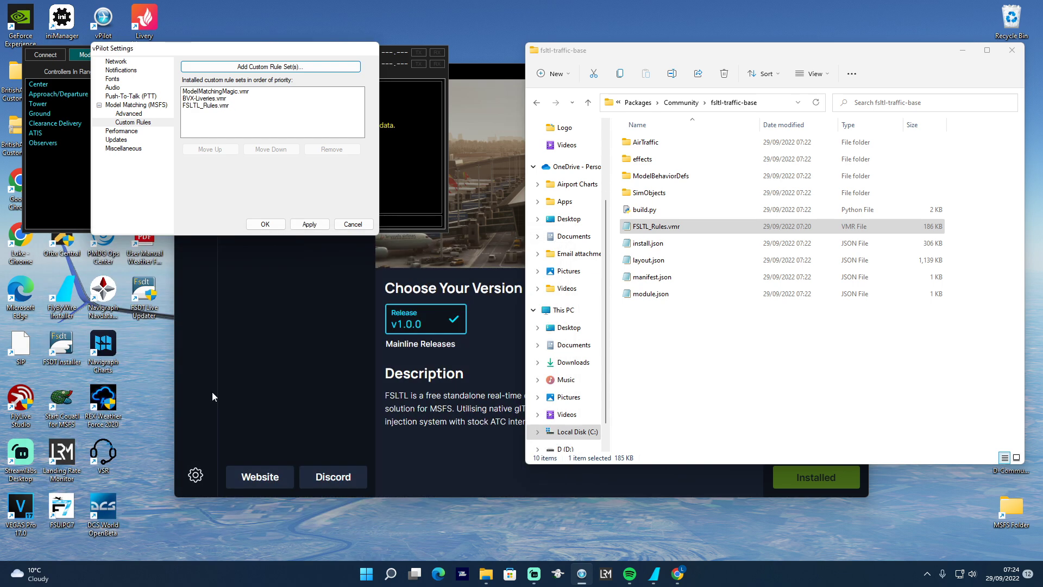
Step: Move FSLTL_Rules.vmr to the highest priority among the custom rule sets, save the settings, and close the folder window and vPilot
click(226, 107)
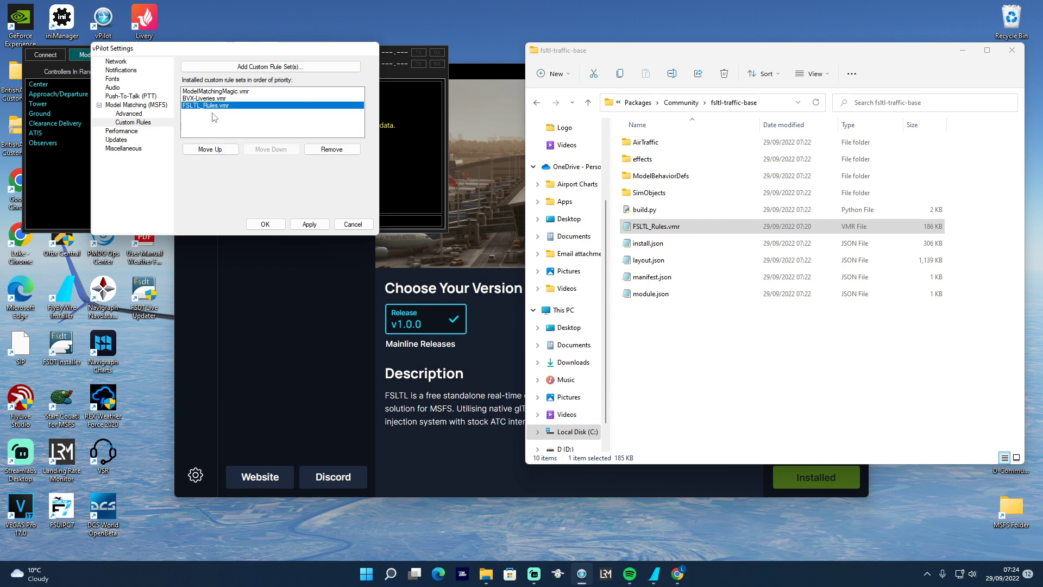
click(220, 153)
click(219, 153)
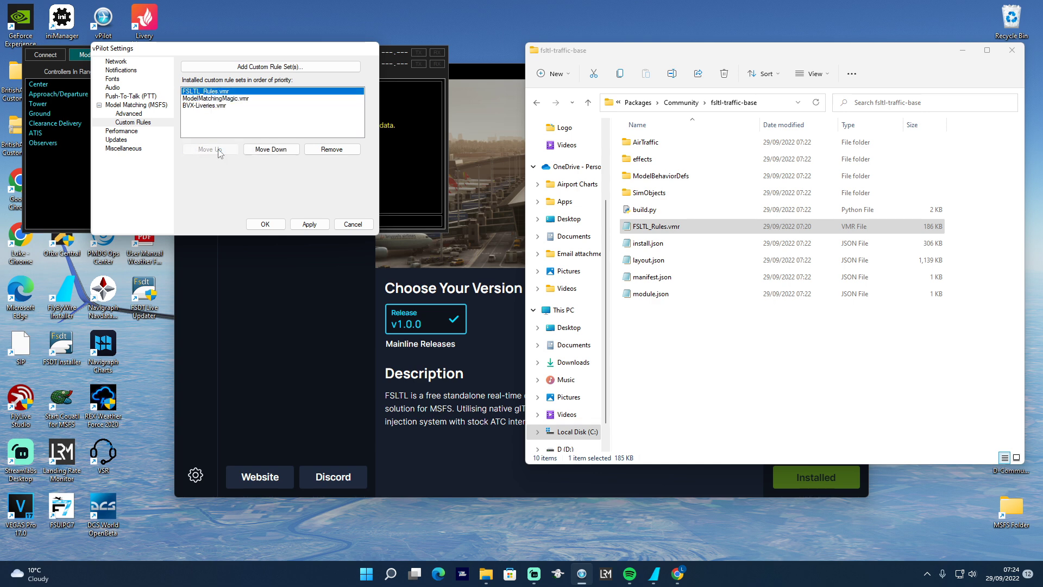
click(302, 225)
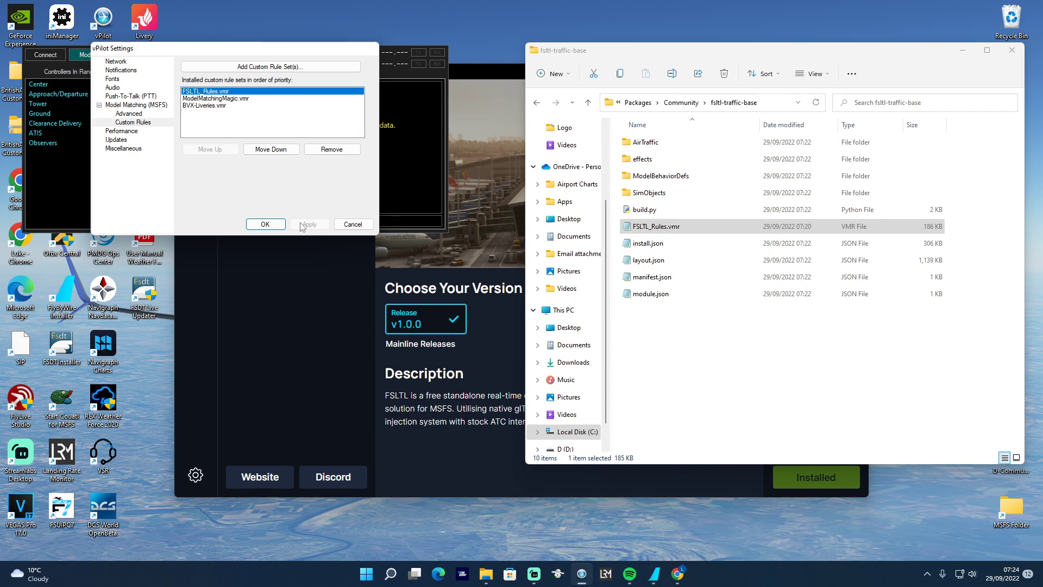
click(264, 224)
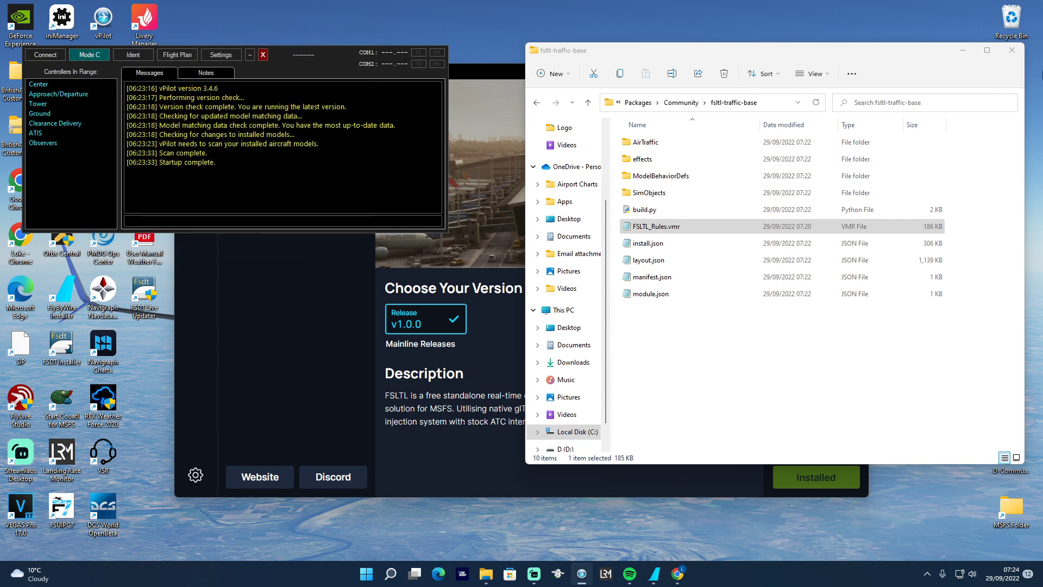
click(1012, 49)
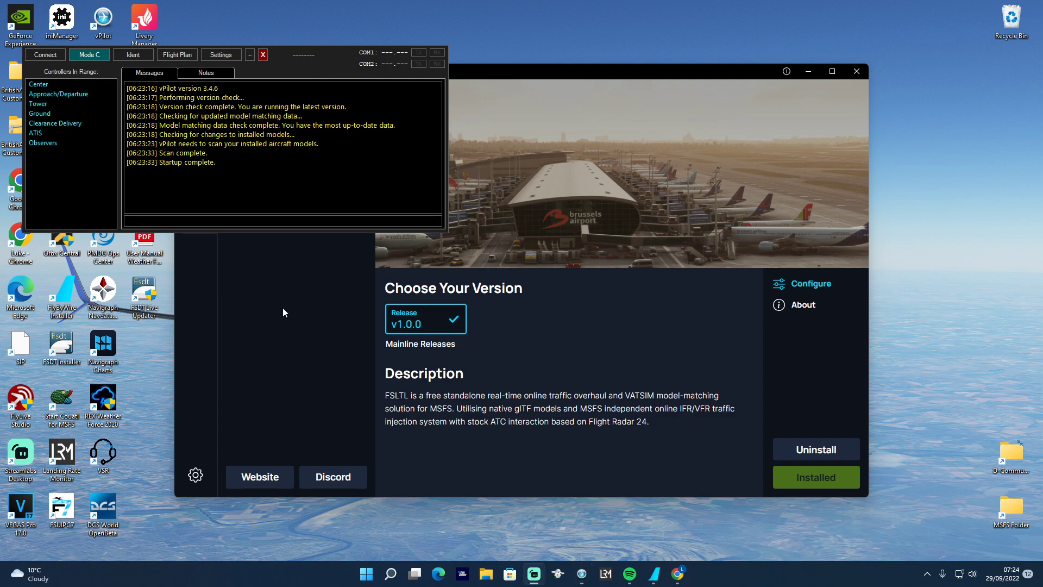
click(263, 55)
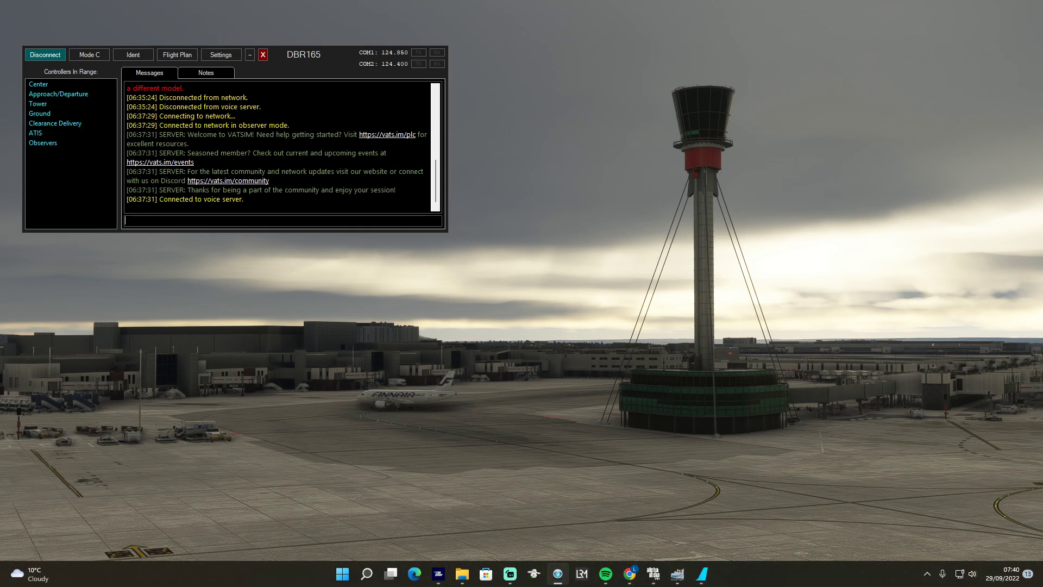
Step: Run the .aircraft command in vPilot and check the full model names and rule sets used for nearby aircraft
scroll(277, 147, up, 3)
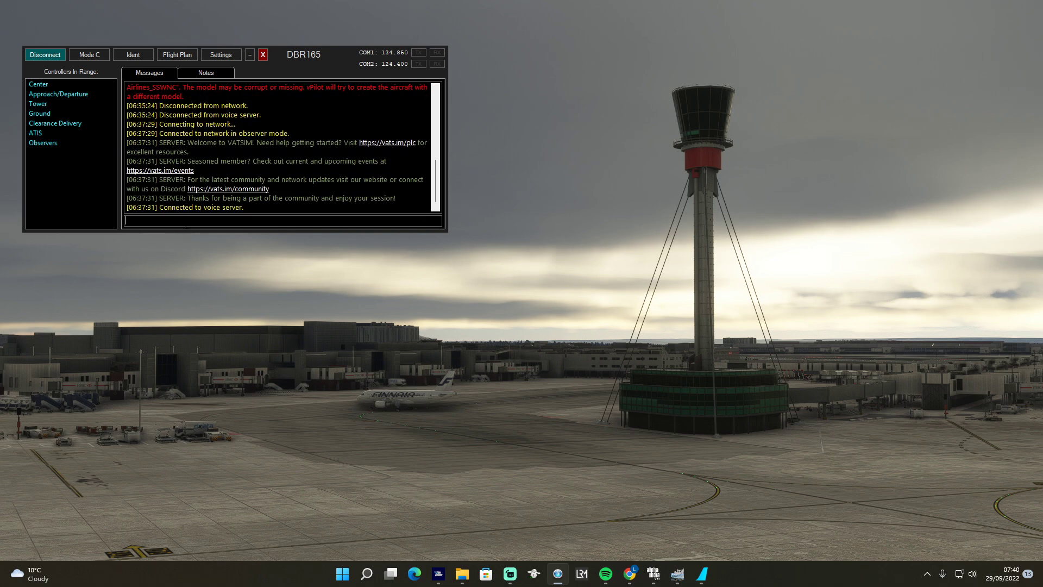
text(.aircraft)
key(Return)
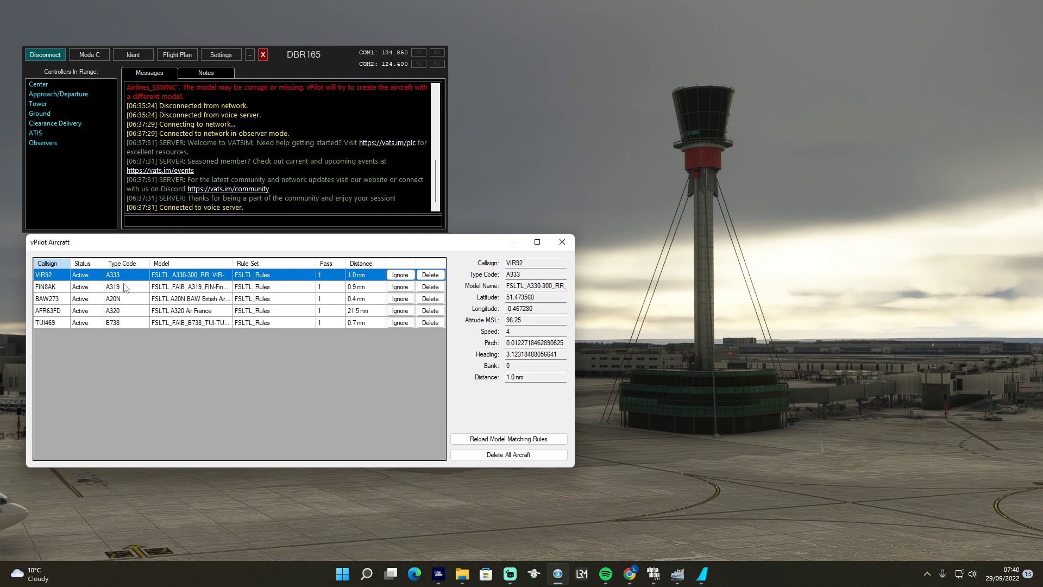
double_click(233, 263)
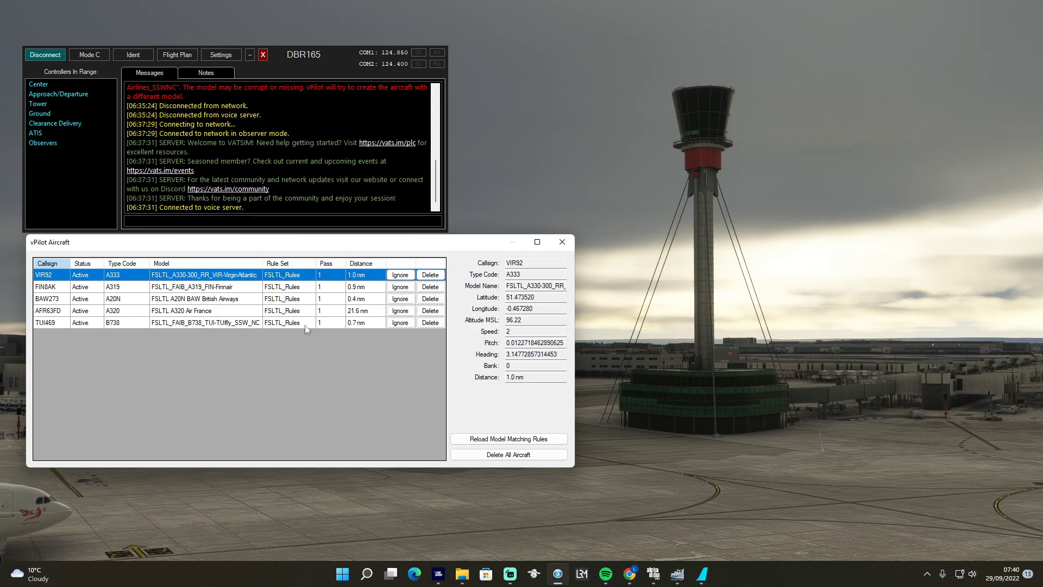
click(568, 247)
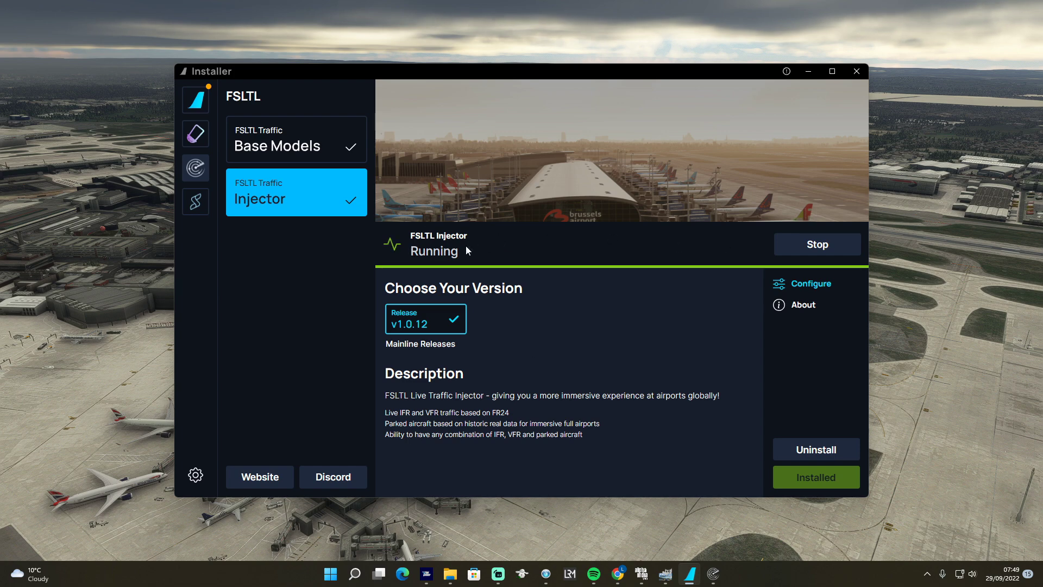
Step: Stop the running FSLTL Injector, start it again, and enlarge its console window
click(786, 246)
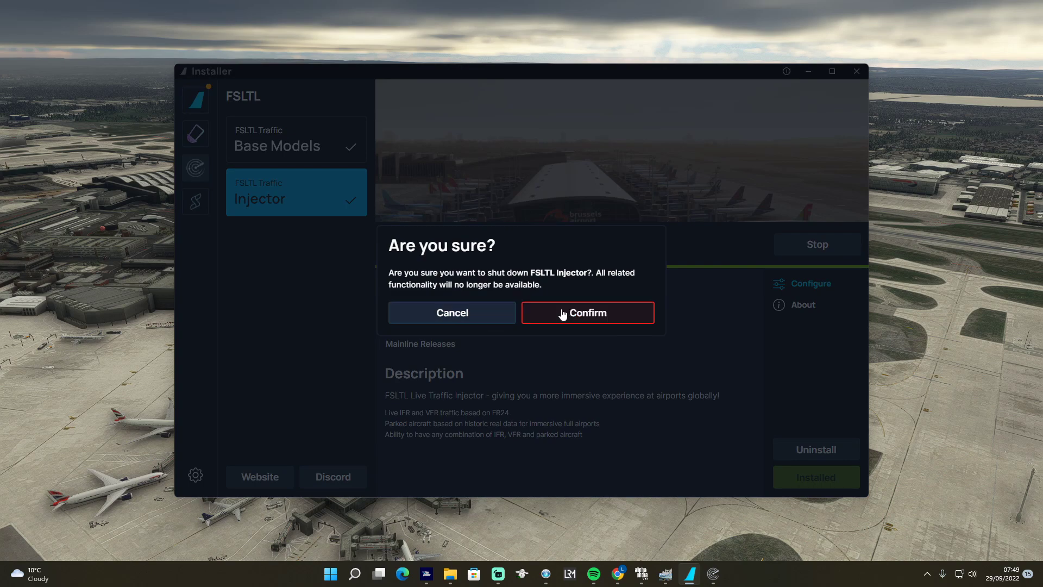
click(563, 314)
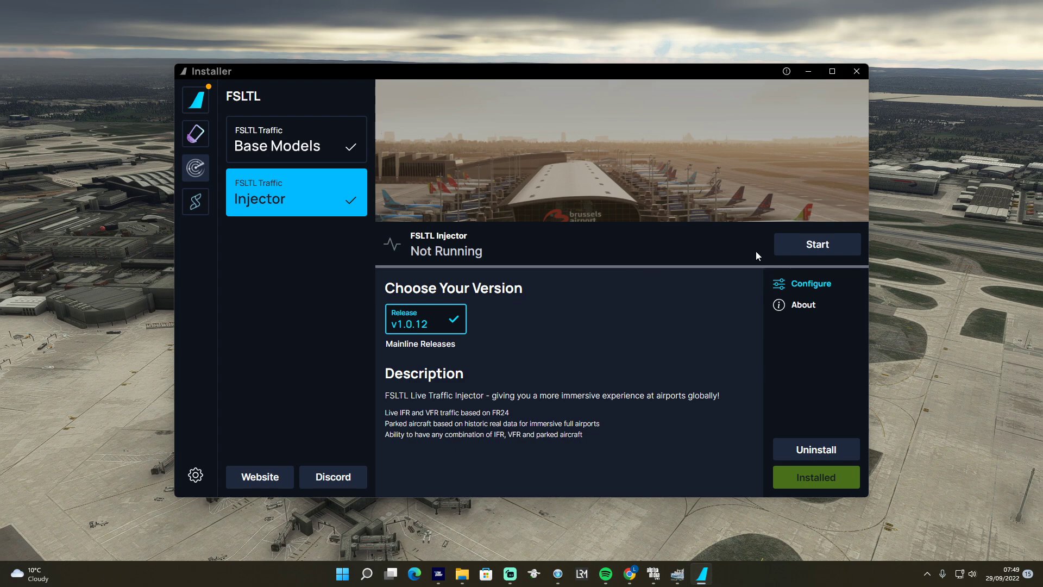
click(790, 245)
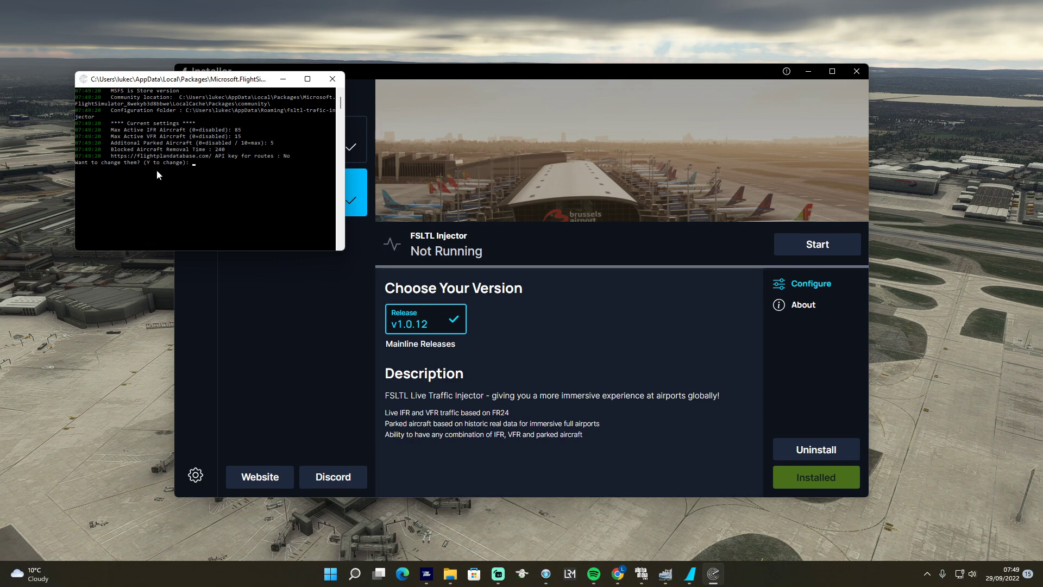
mouse_move(160, 82)
mouse_down()
mouse_move(167, 88)
mouse_move(162, 78)
mouse_up()
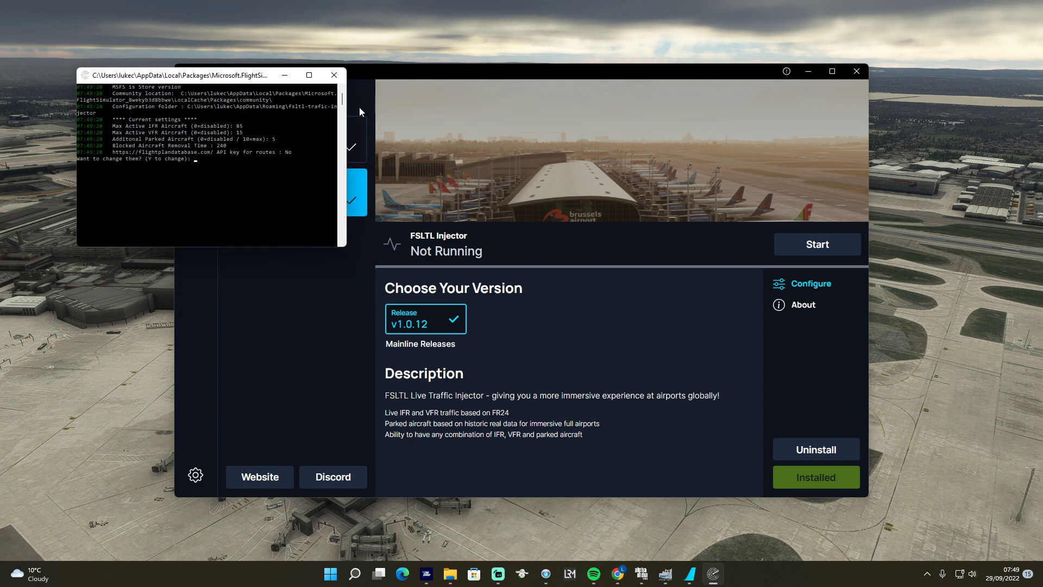
drag(345, 245, 462, 335)
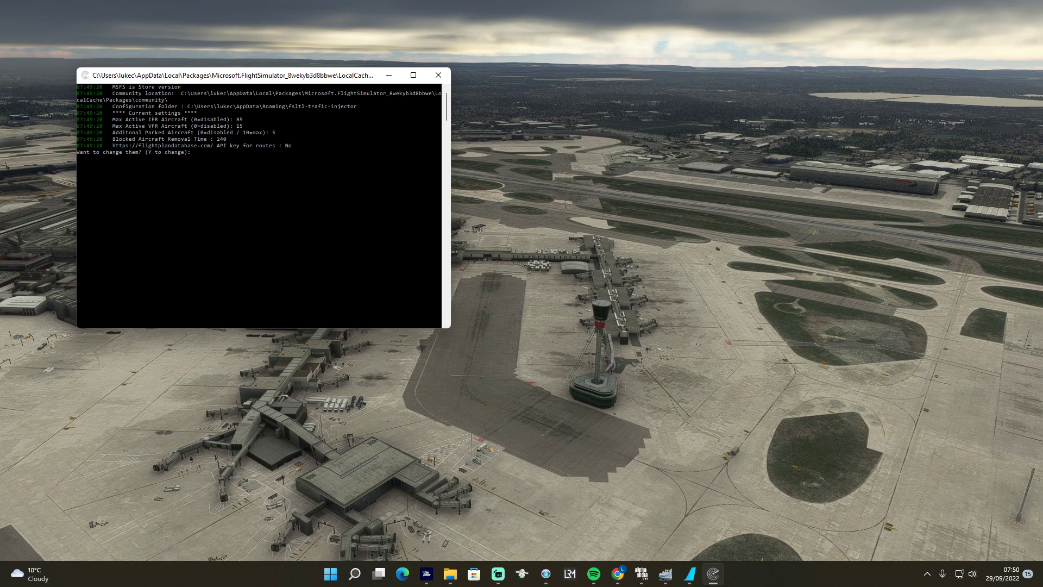
Step: Switch to the Flight Plan Database website and examine the API Access section in the account settings
key(alt+Tab)
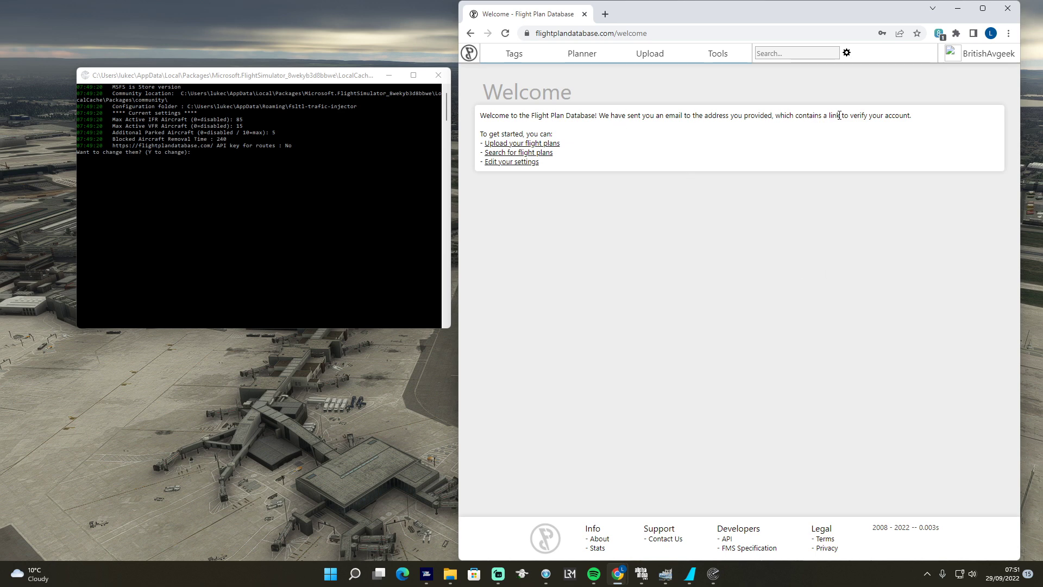
drag(841, 115, 753, 116)
click(753, 115)
click(555, 52)
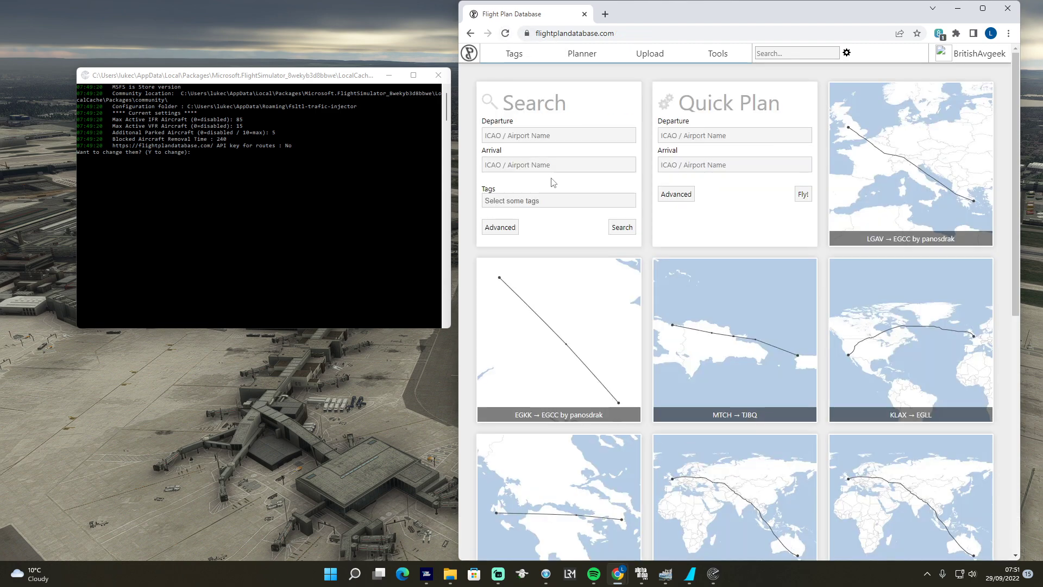
click(970, 60)
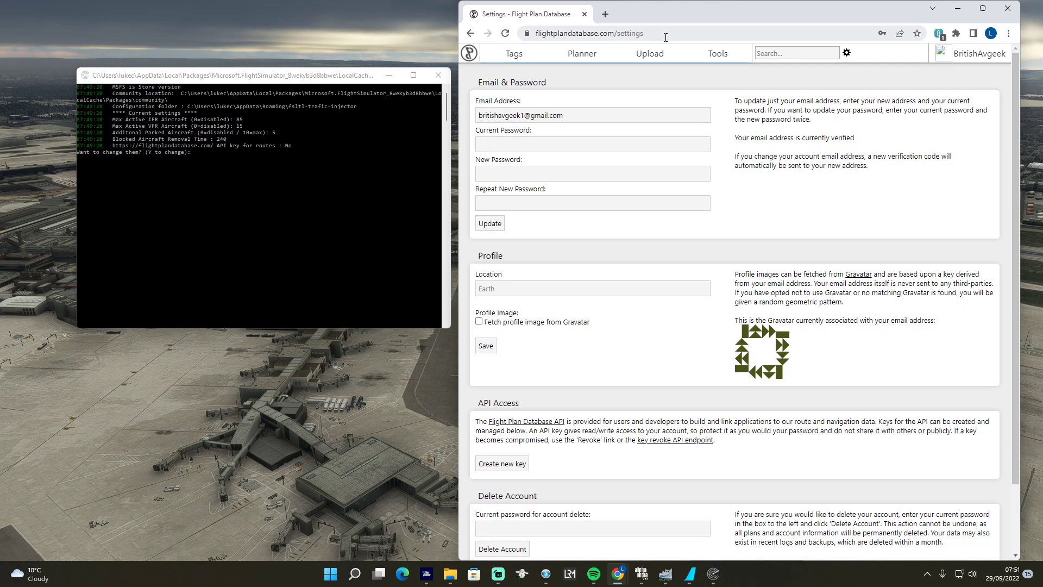
scroll(695, 313, down, 2)
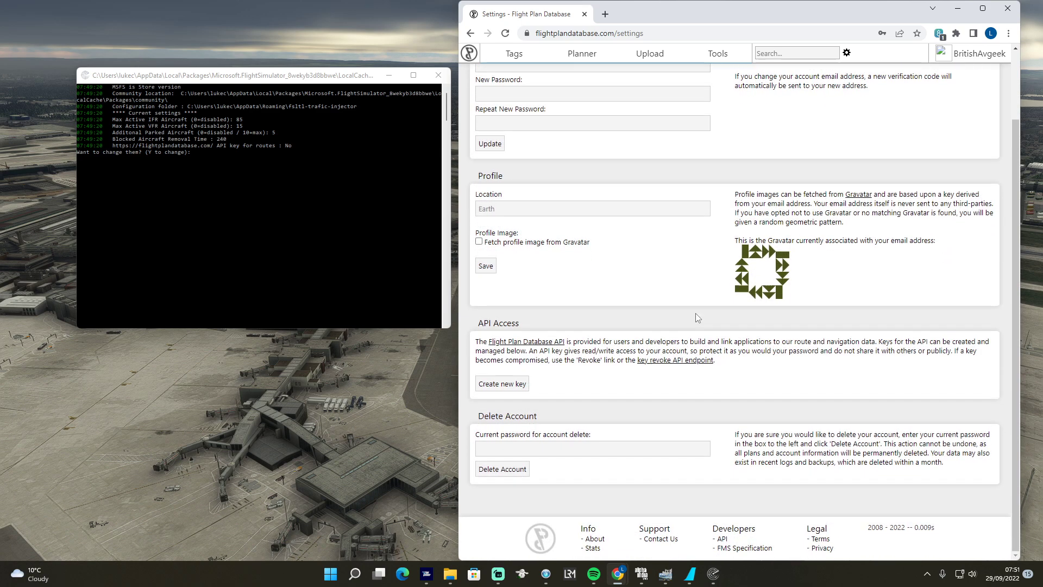
triple_click(519, 324)
click(563, 357)
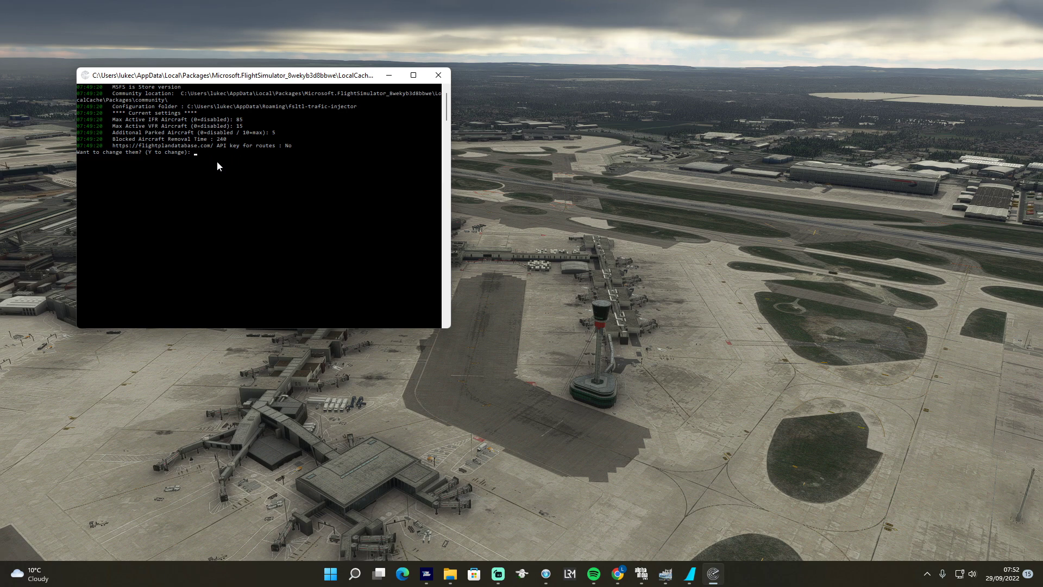
Step: Go through changing the injector's settings, keeping 85 IFR, 15 VFR, 5 additional parked aircraft and a blocked aircraft removal time of 240
text(y)
key(Return)
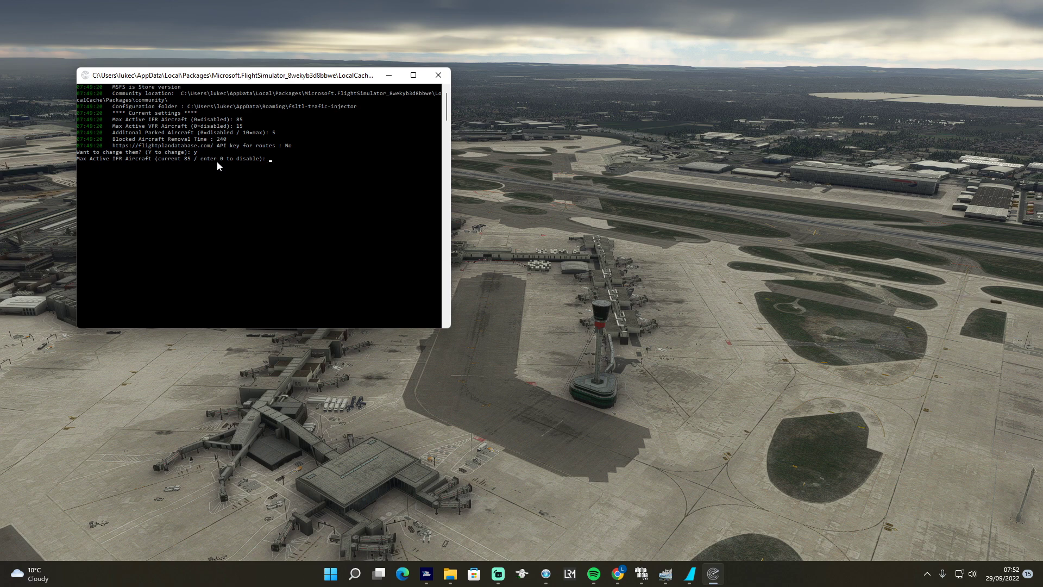
key(Return)
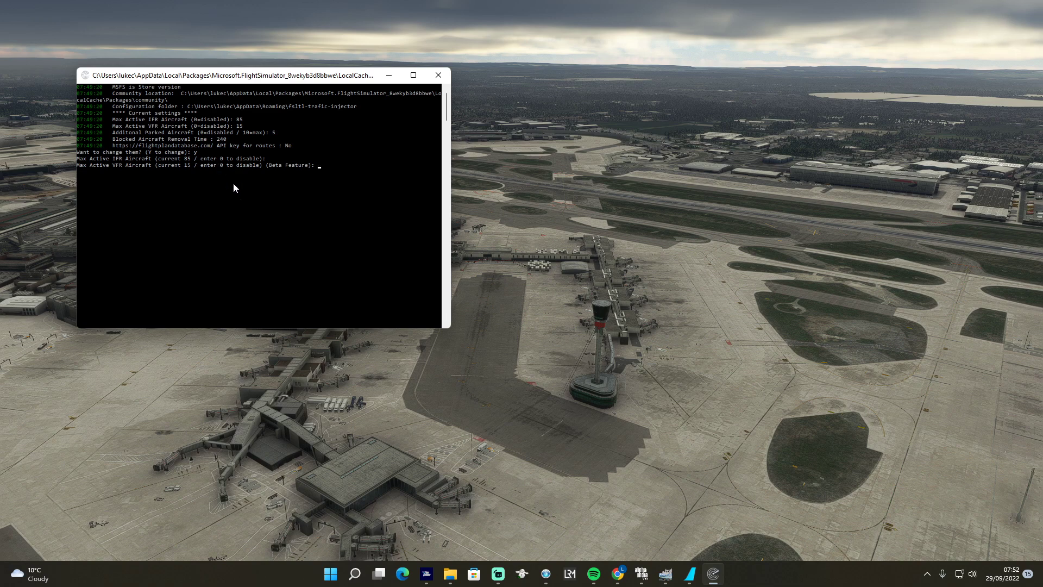
key(Return)
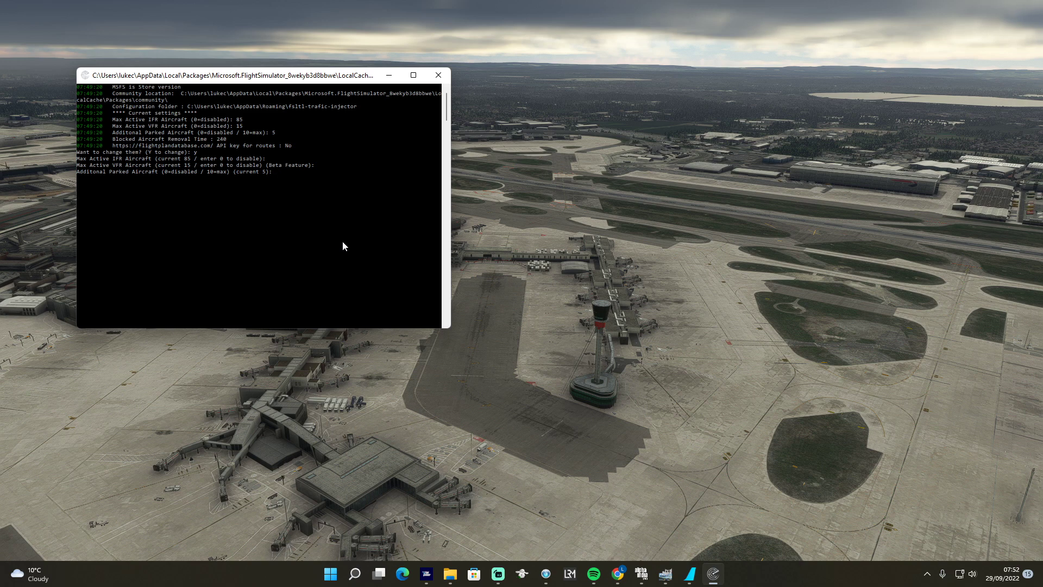
text(1)
key(BackSpace)
key(BackSpace)
key(Return)
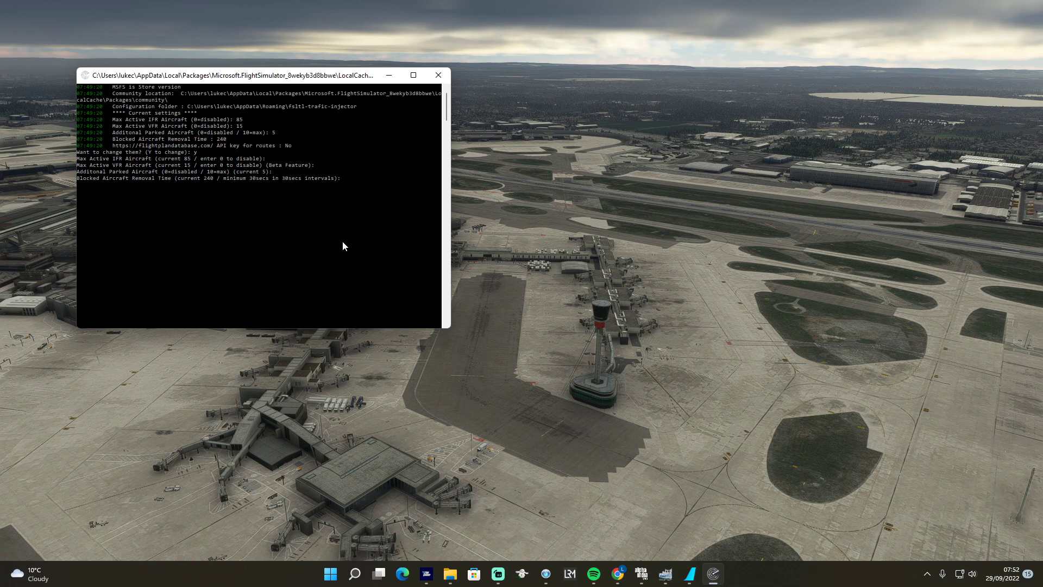
key(Return)
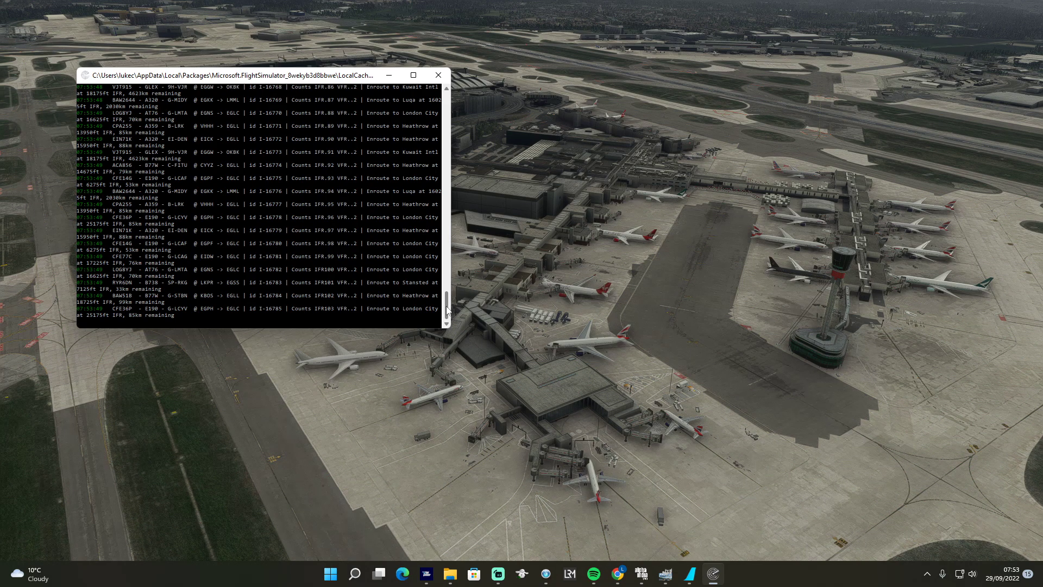
Step: Widen the injector's console to read the traffic log, and return to the simulator view of the airport
drag(446, 309, 550, 297)
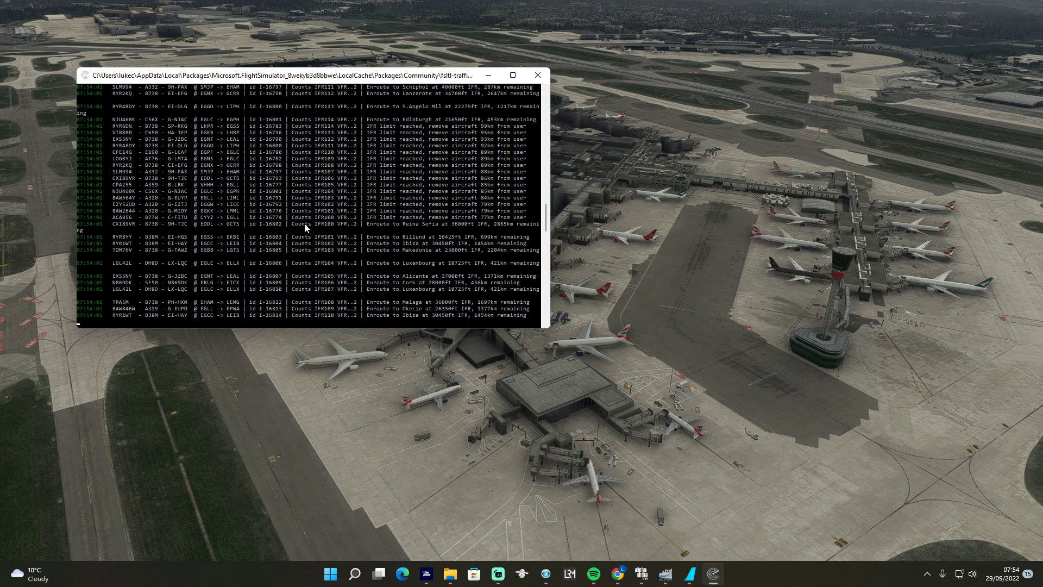
click(238, 438)
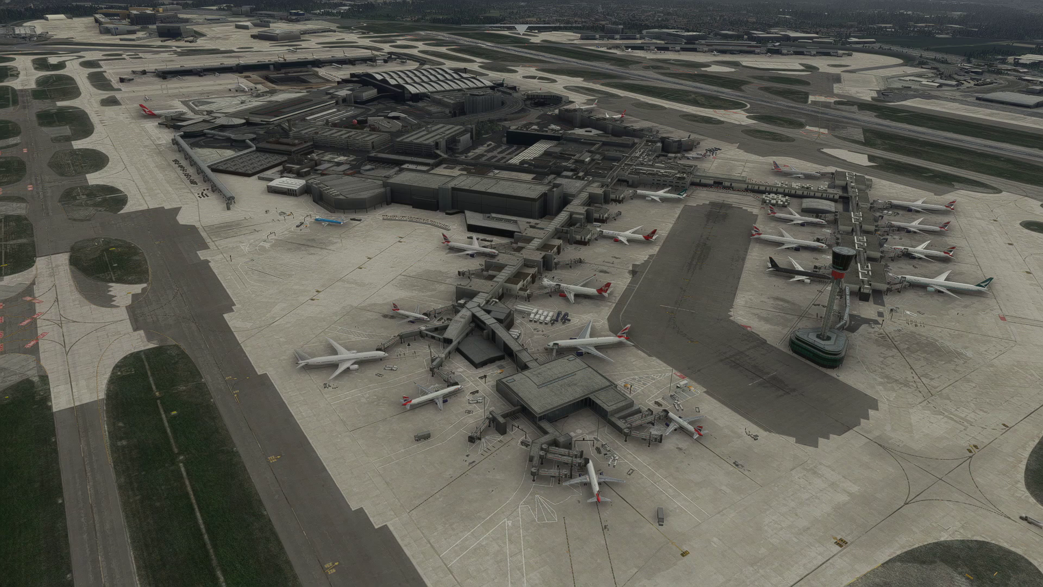